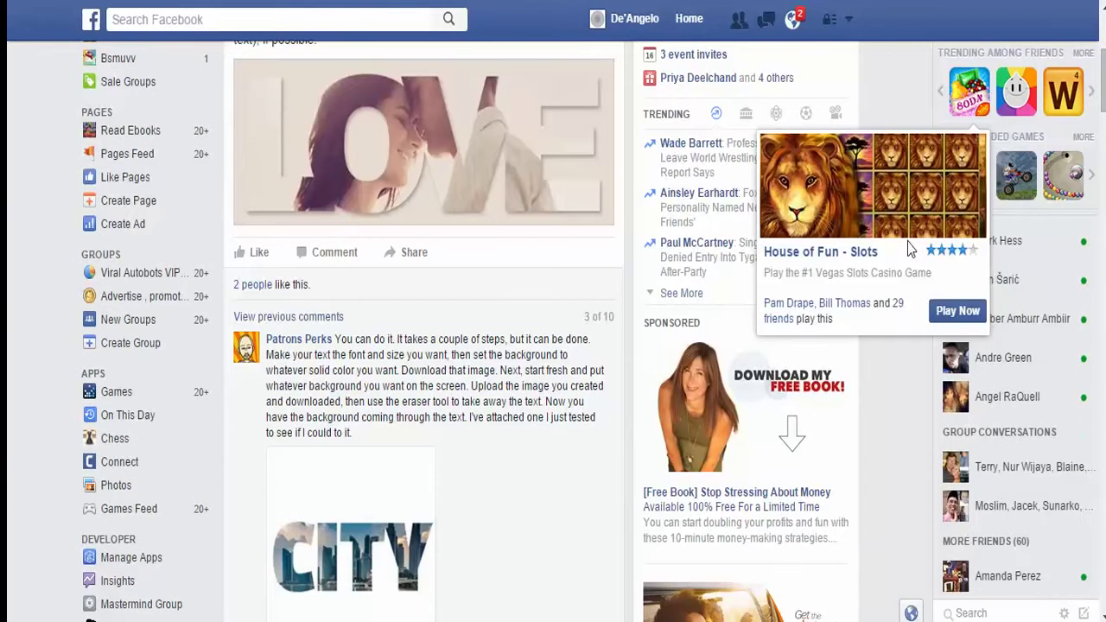
Review the CITY example photo and select its how-to comment text, then close the viewer.
scroll(292, 136, "up", 3)
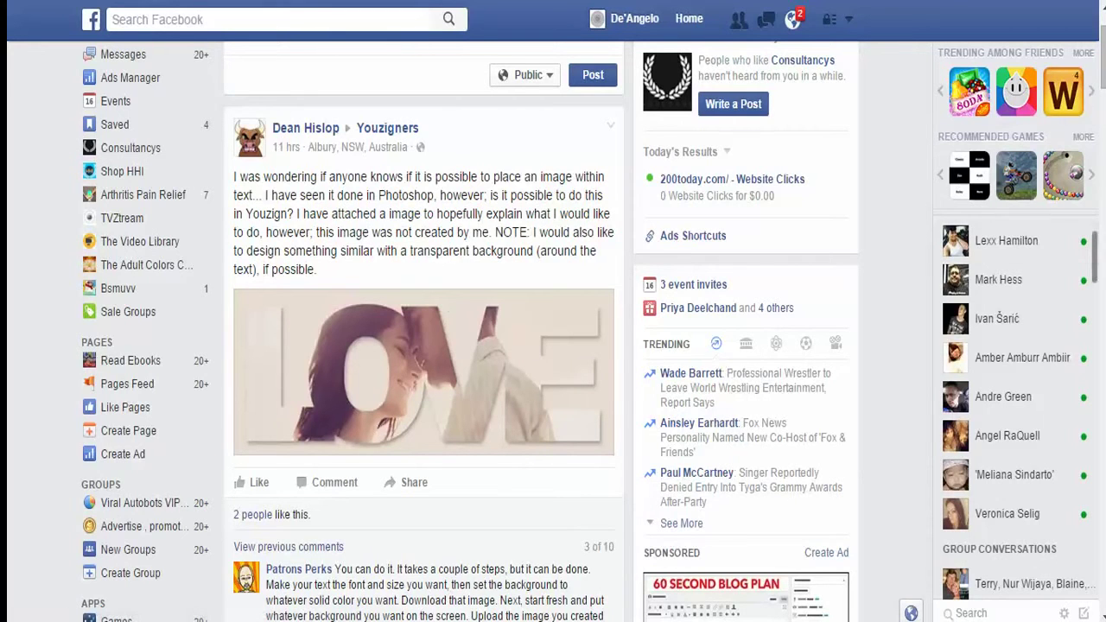
scroll(423, 311, "down", 5)
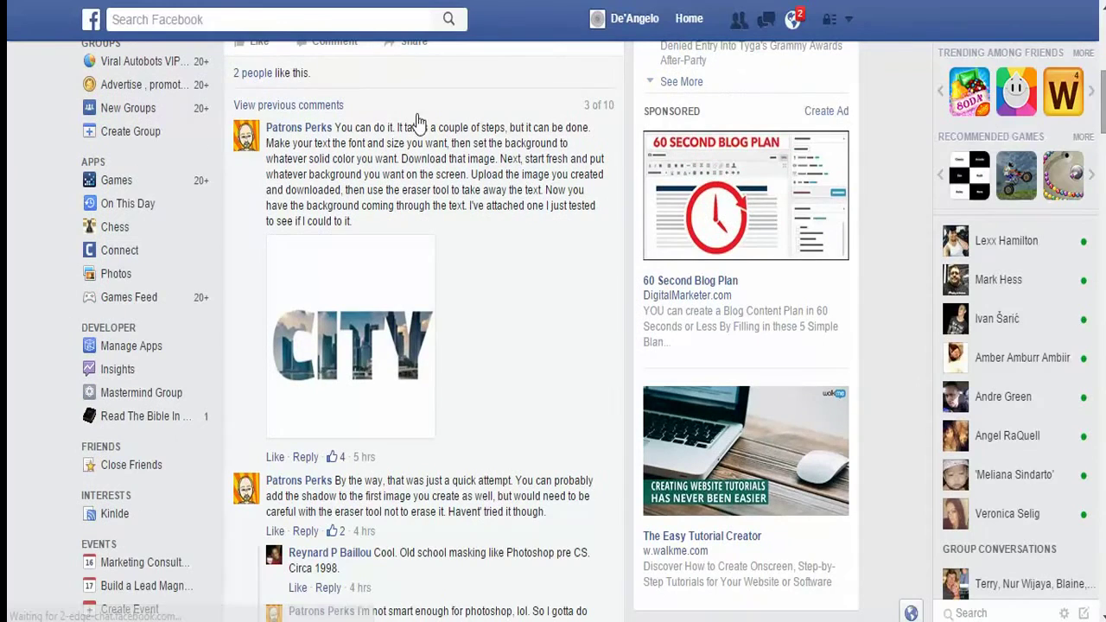
mouse_move(280, 141)
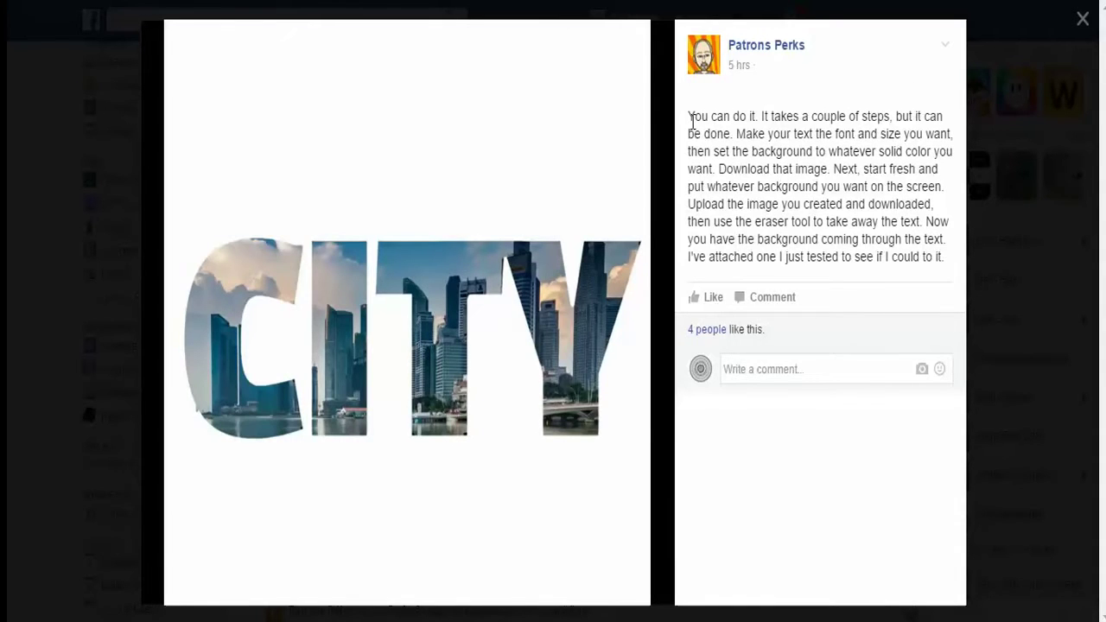
left_click_drag(692, 119, 958, 279)
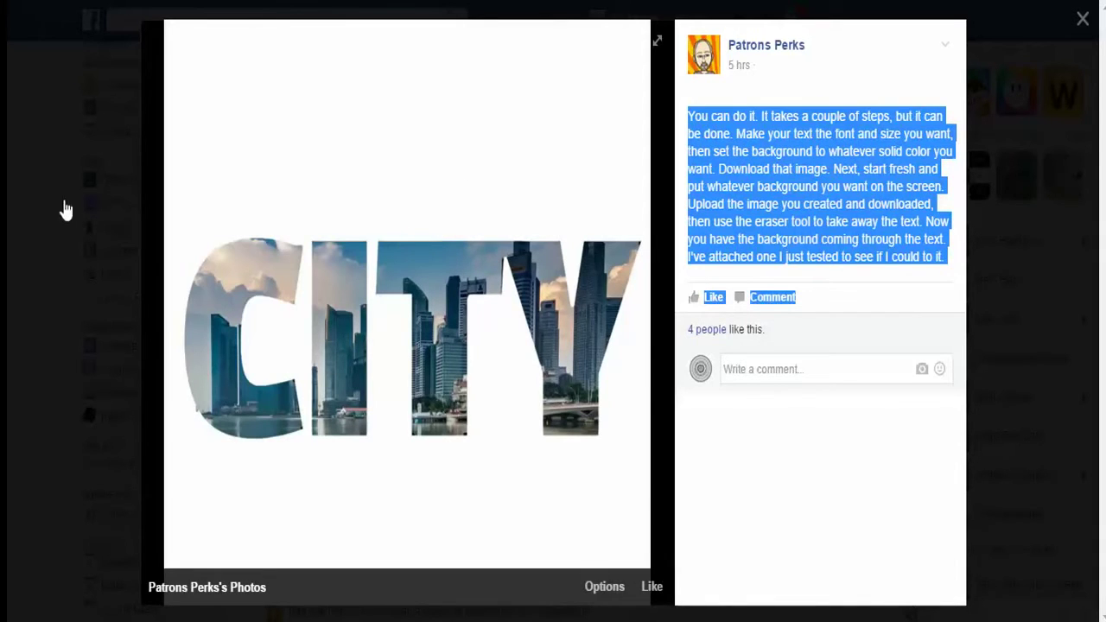
left_click(84, 158)
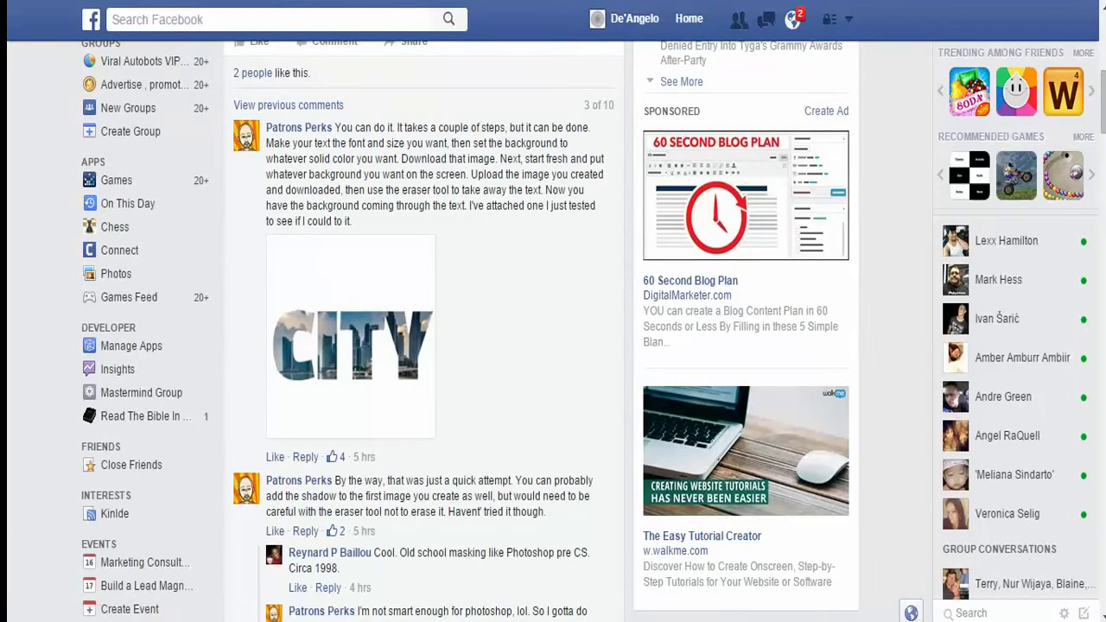
Scroll back up through the Facebook post thread.
scroll(424, 346, "down", 12)
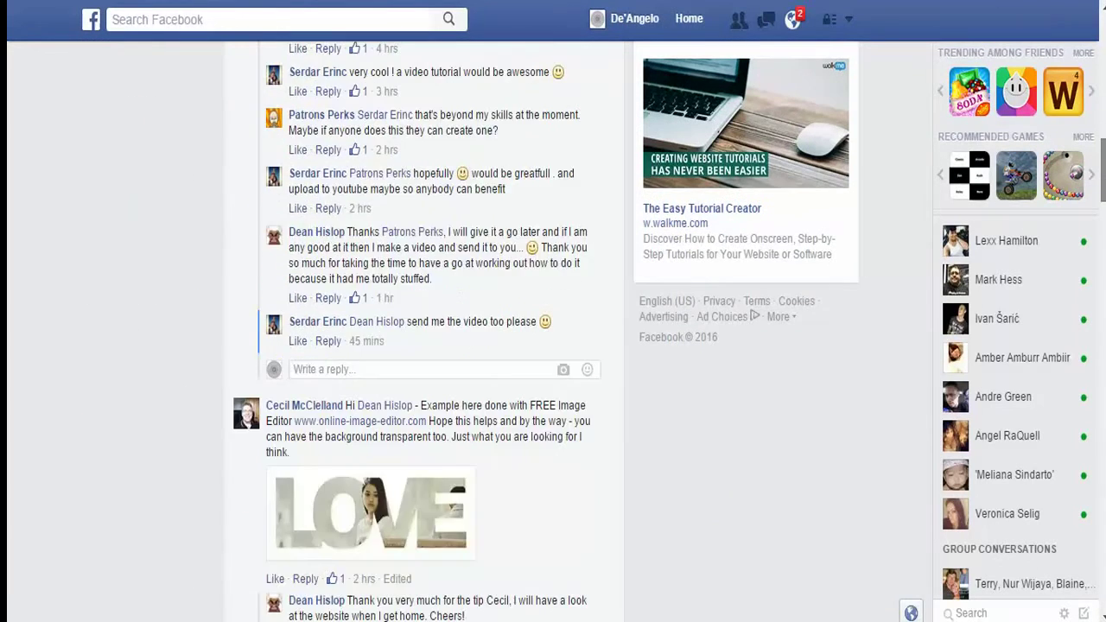
scroll(424, 345, "up", 5)
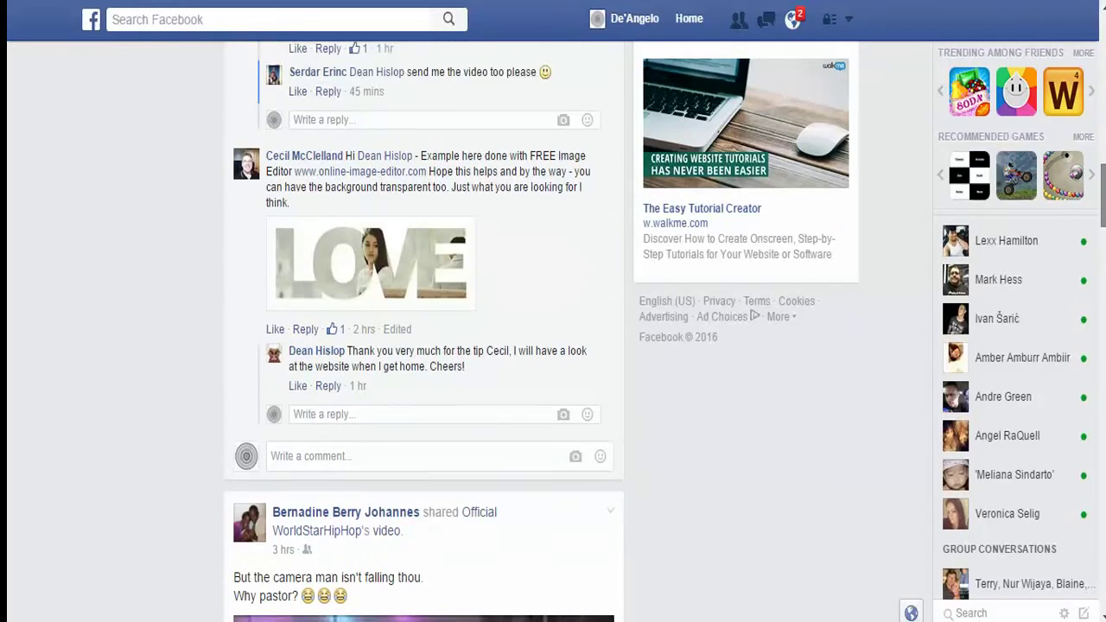
scroll(423, 345, "up", 3)
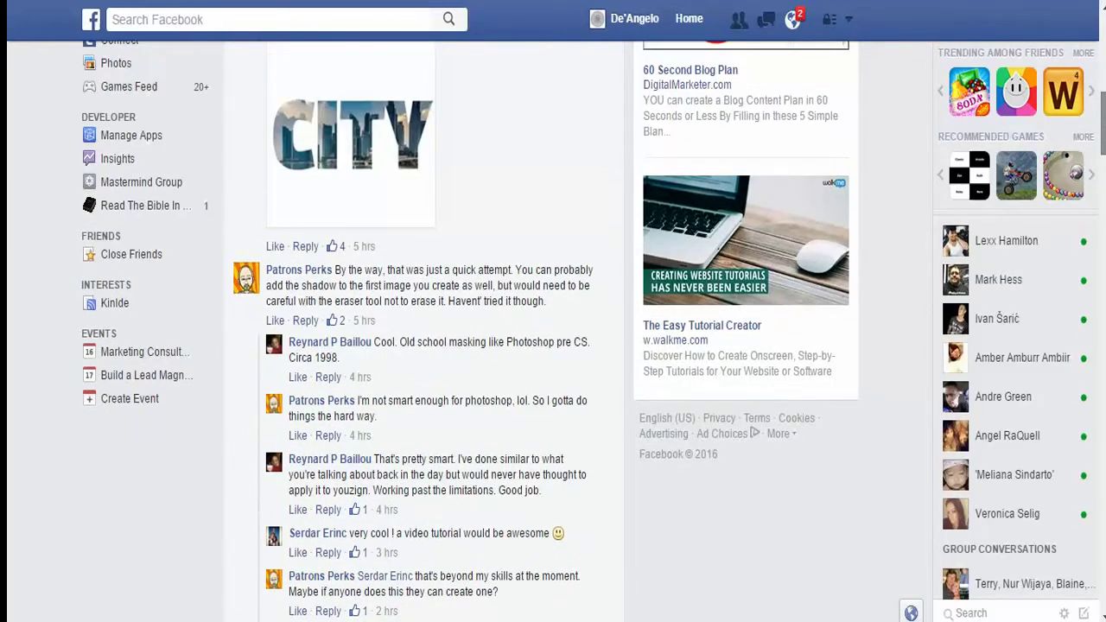
scroll(424, 346, "up", 9)
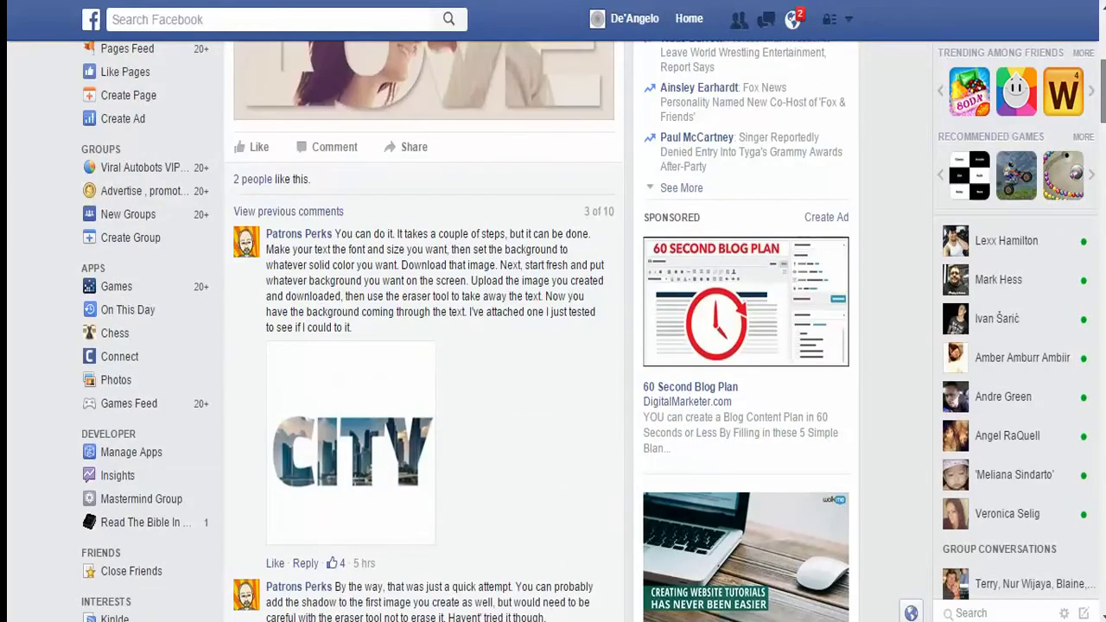
scroll(536, 208, "up", 1)
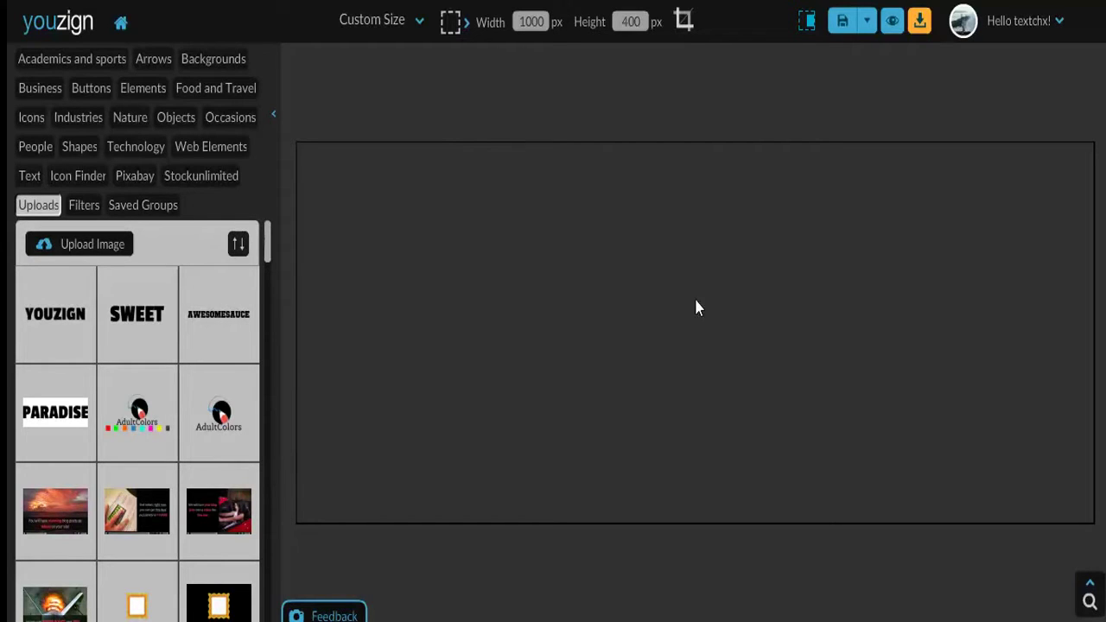
Add a ready-made Impact headline text box and change its wording to YOU.
left_click(29, 176)
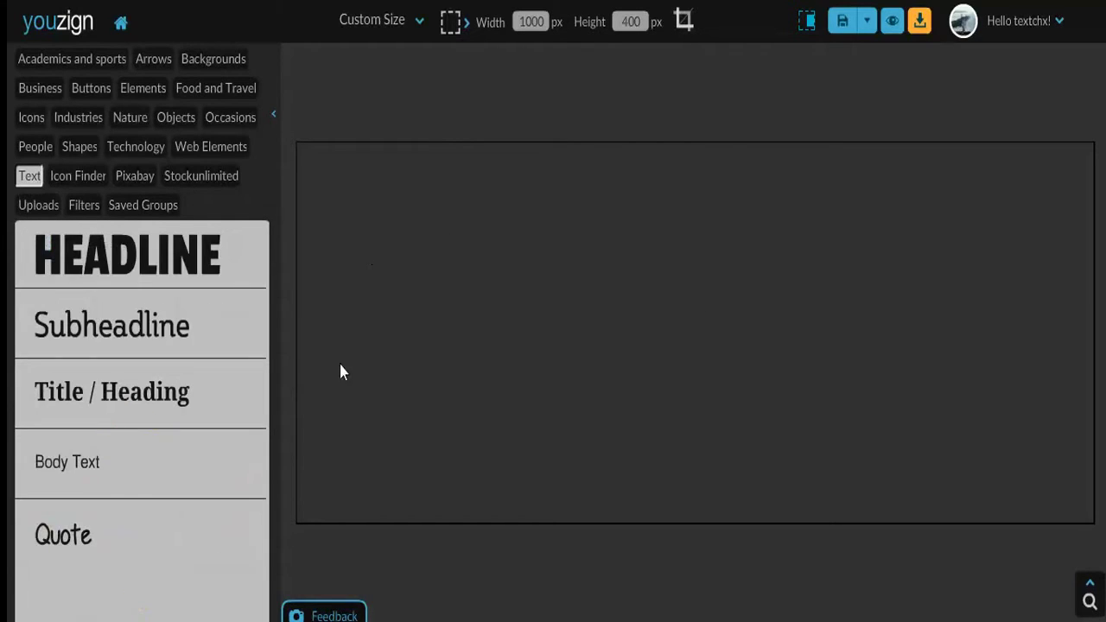
left_click(119, 261)
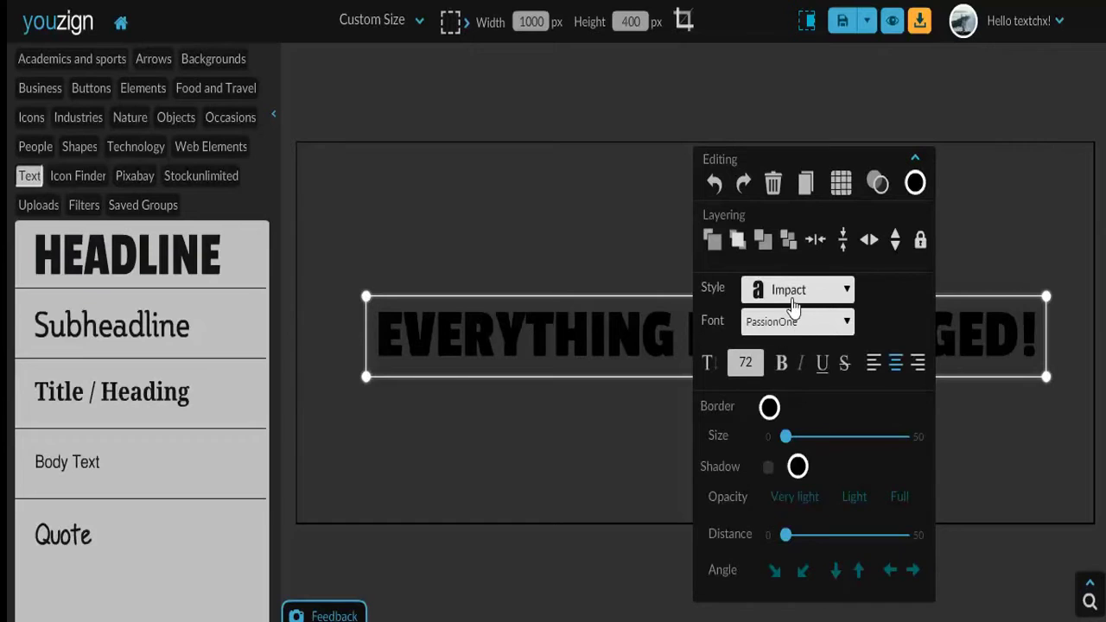
double_click(602, 339)
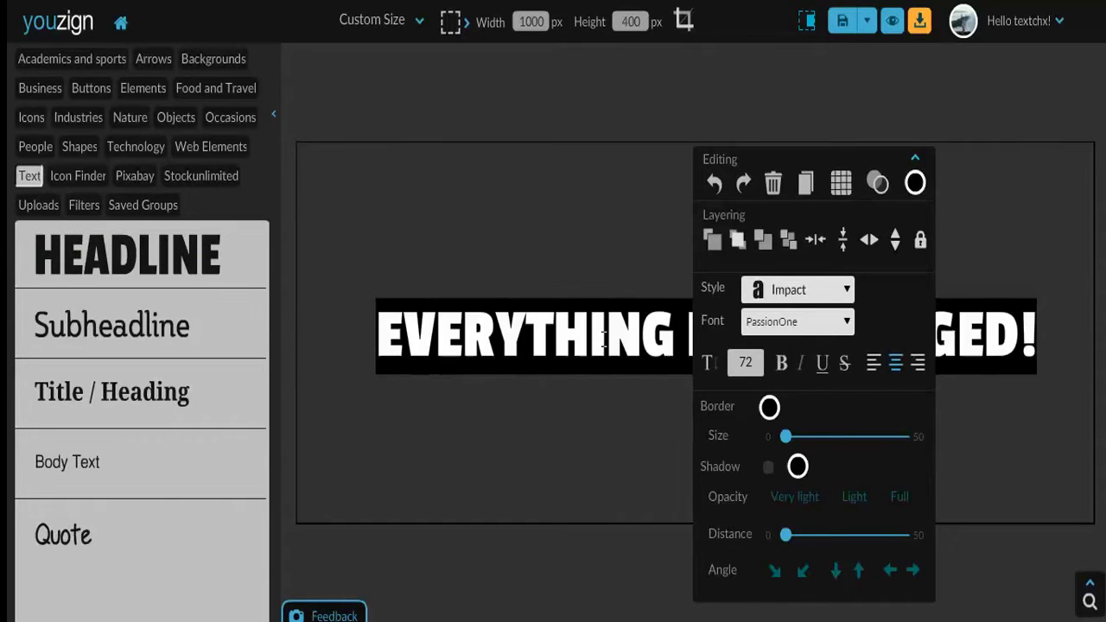
type("YO")
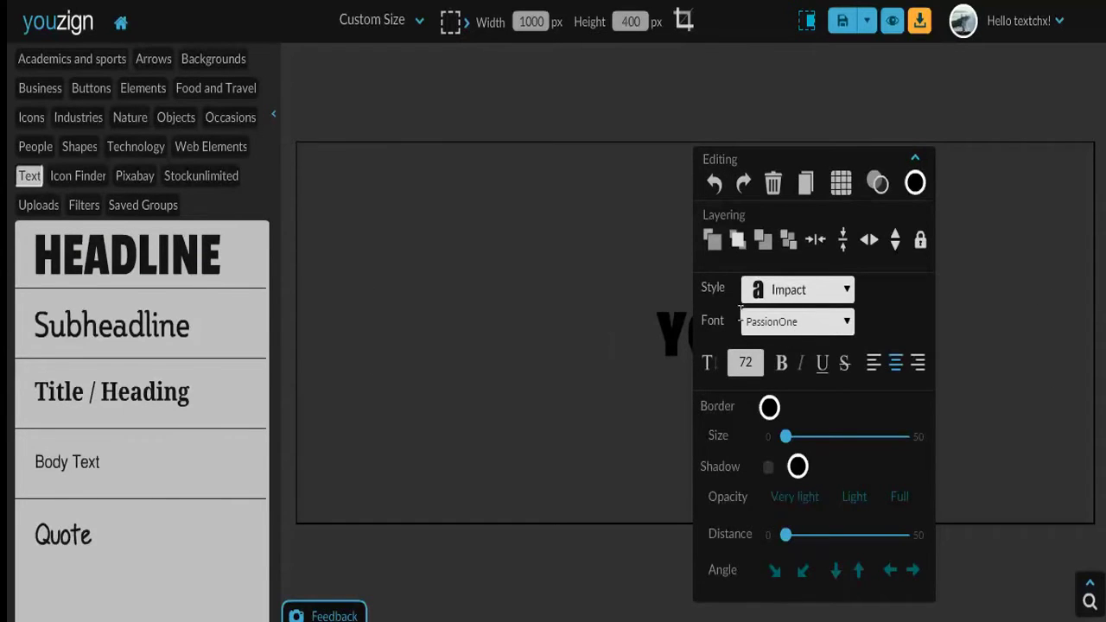
double_click(757, 321)
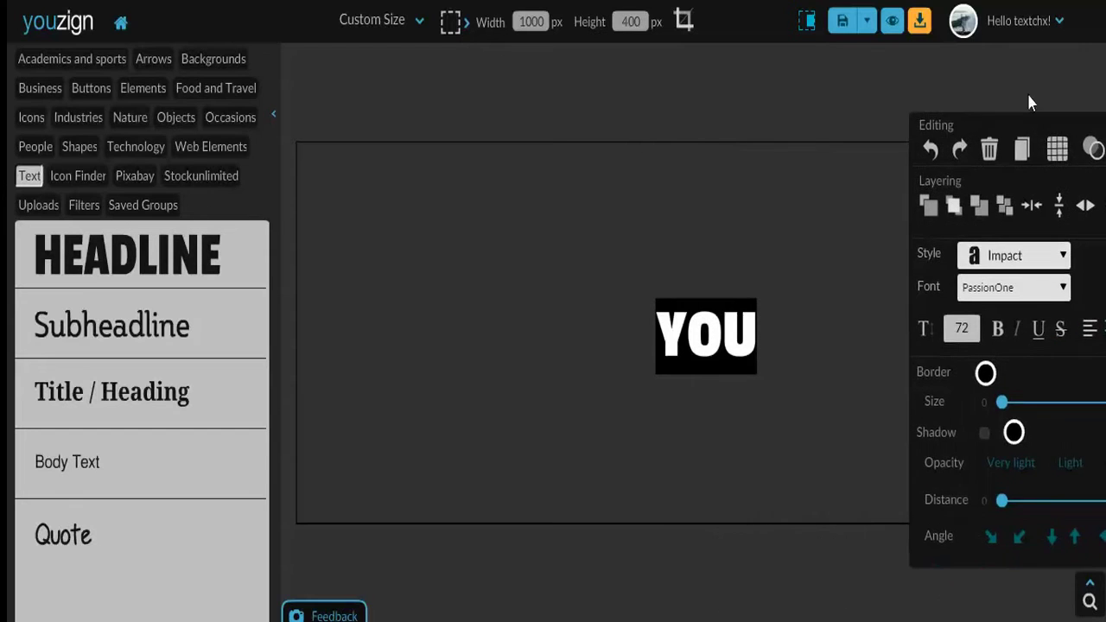
left_click(690, 367)
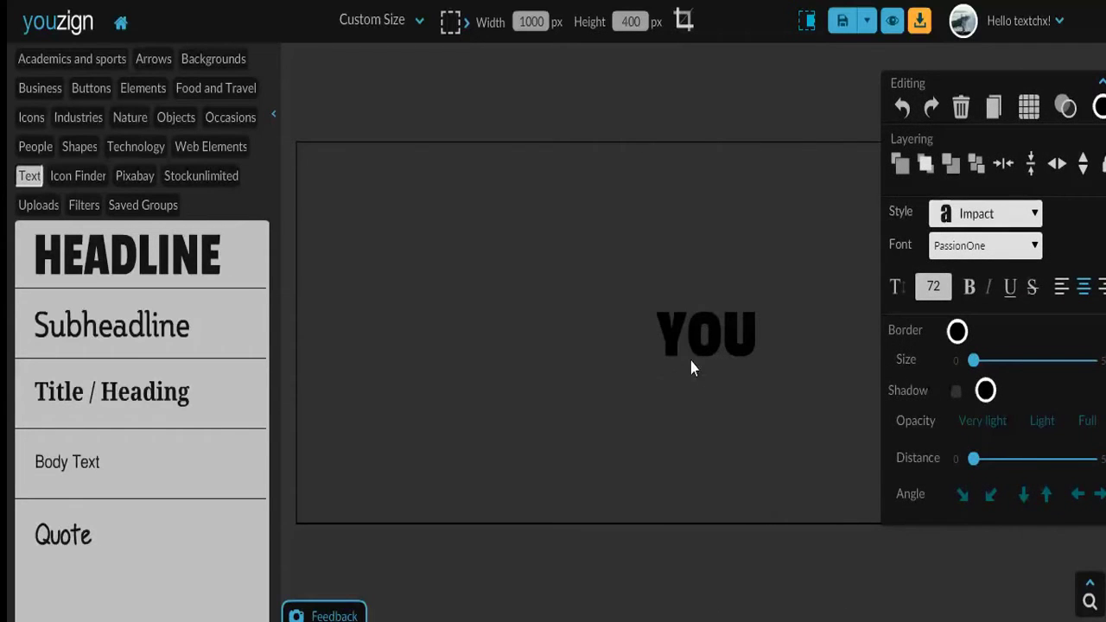
Enlarge YOU to fill the 1000 × 400 canvas and centre it horizontally and vertically.
left_click(548, 388)
left_click(679, 363)
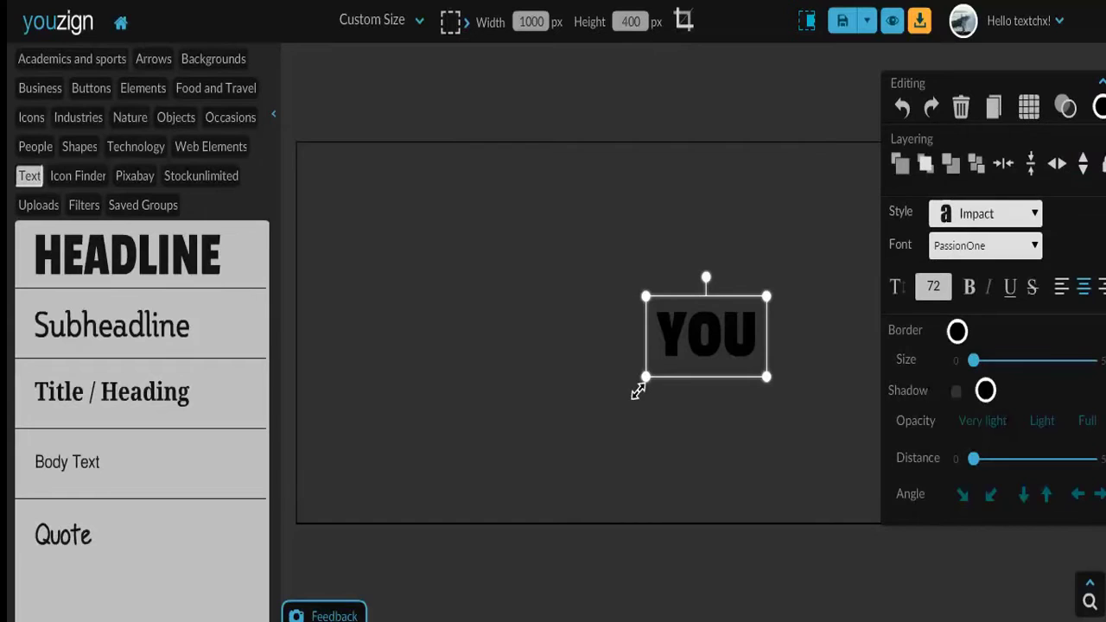
left_click_drag(650, 374, 70, 553)
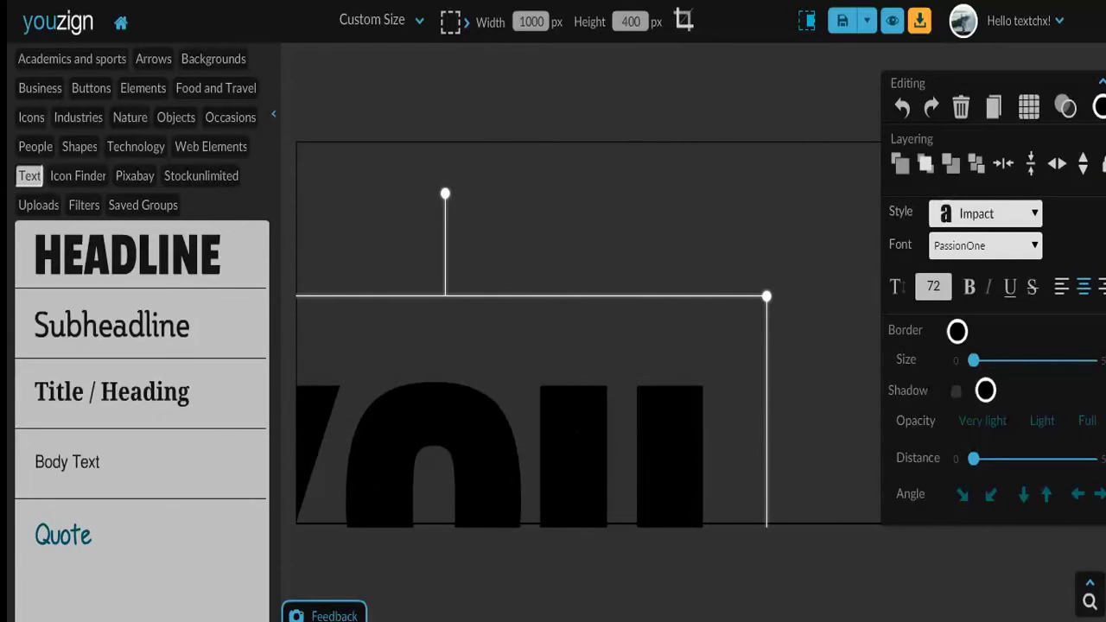
left_click(1004, 163)
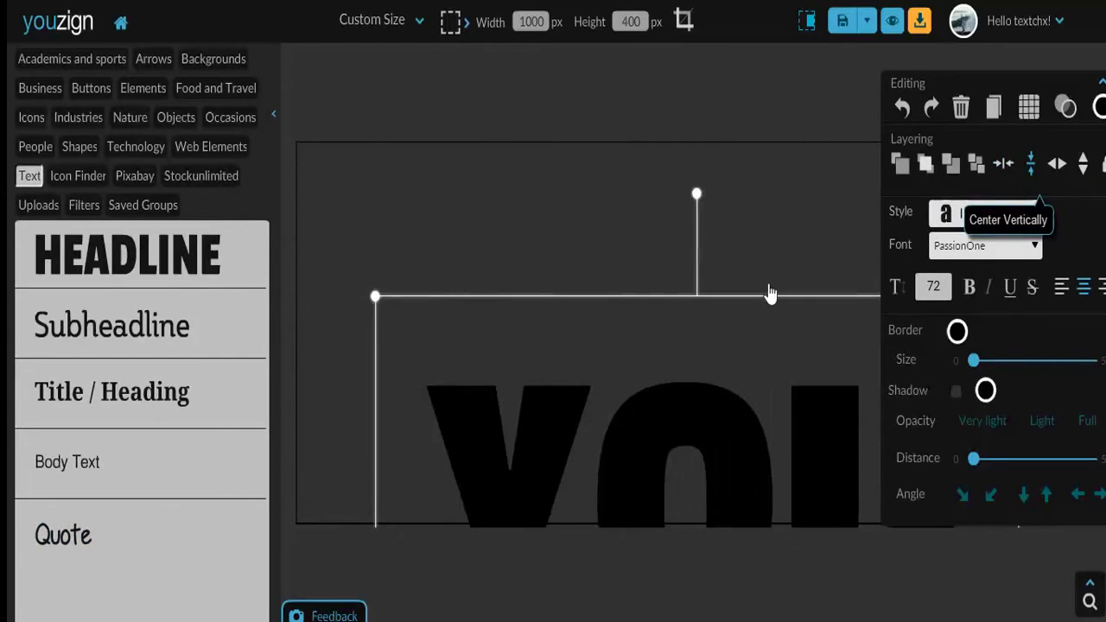
left_click(1030, 163)
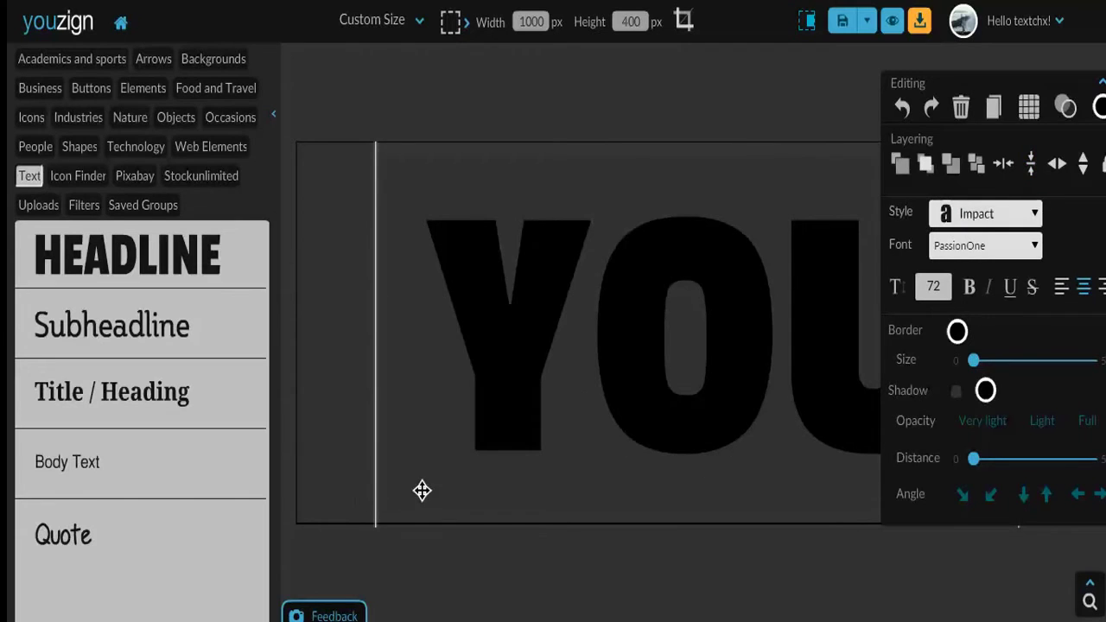
left_click_drag(443, 476, 487, 338)
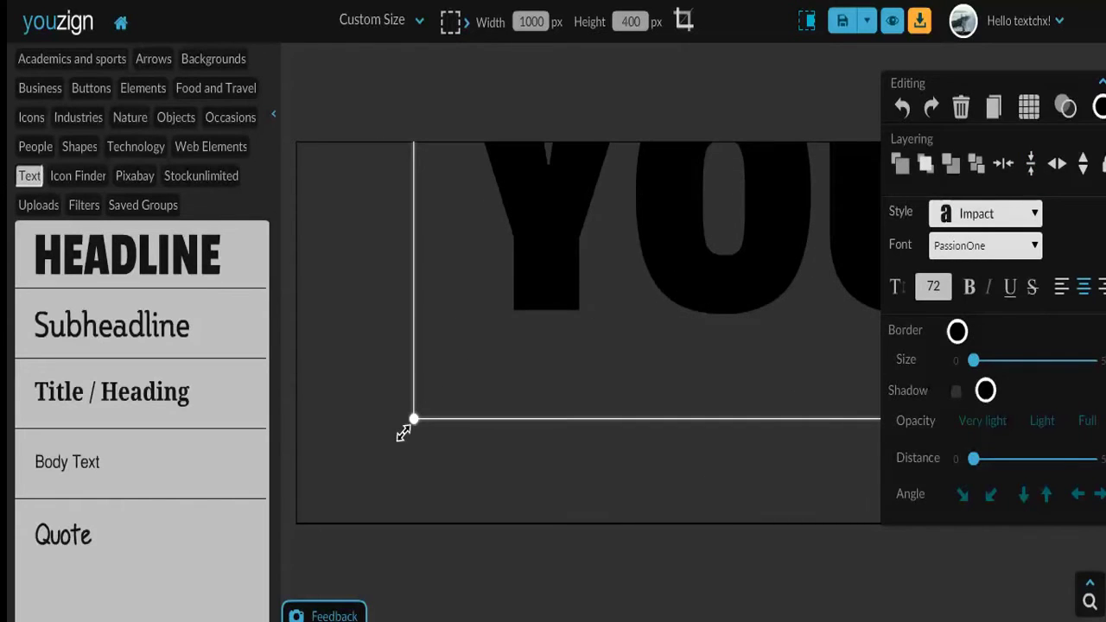
left_click_drag(410, 422, 320, 476)
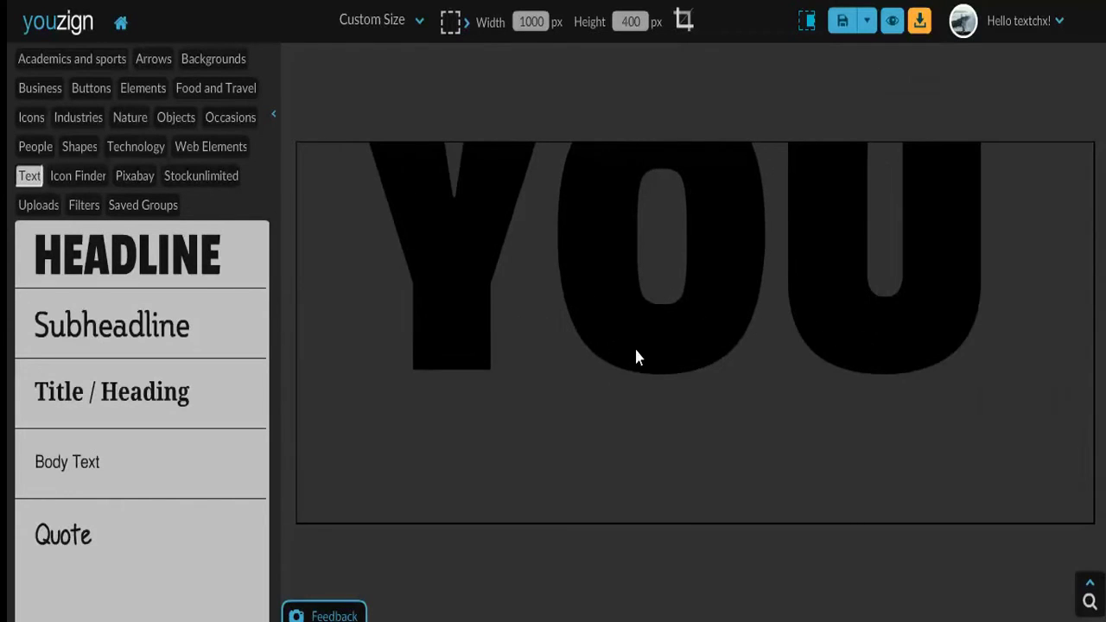
left_click(1030, 163)
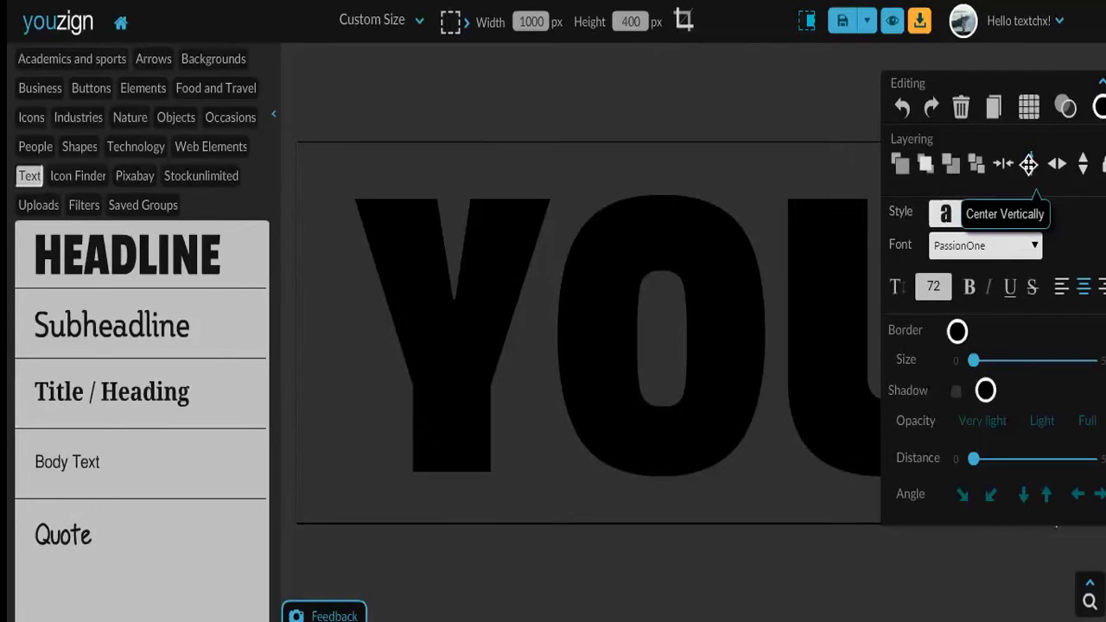
left_click(1004, 163)
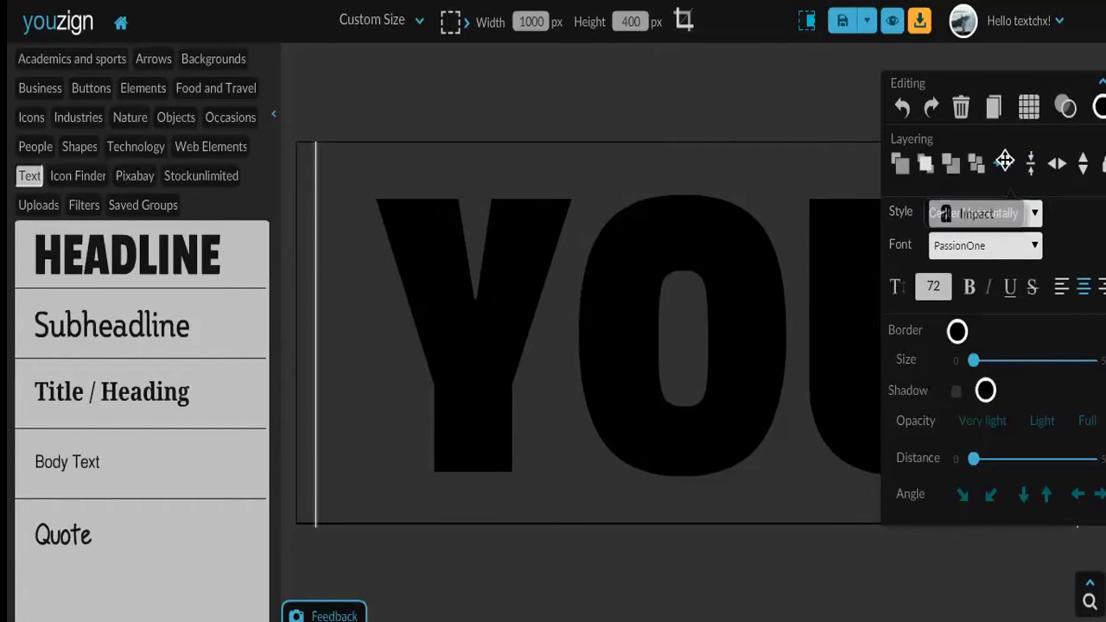
left_click(556, 76)
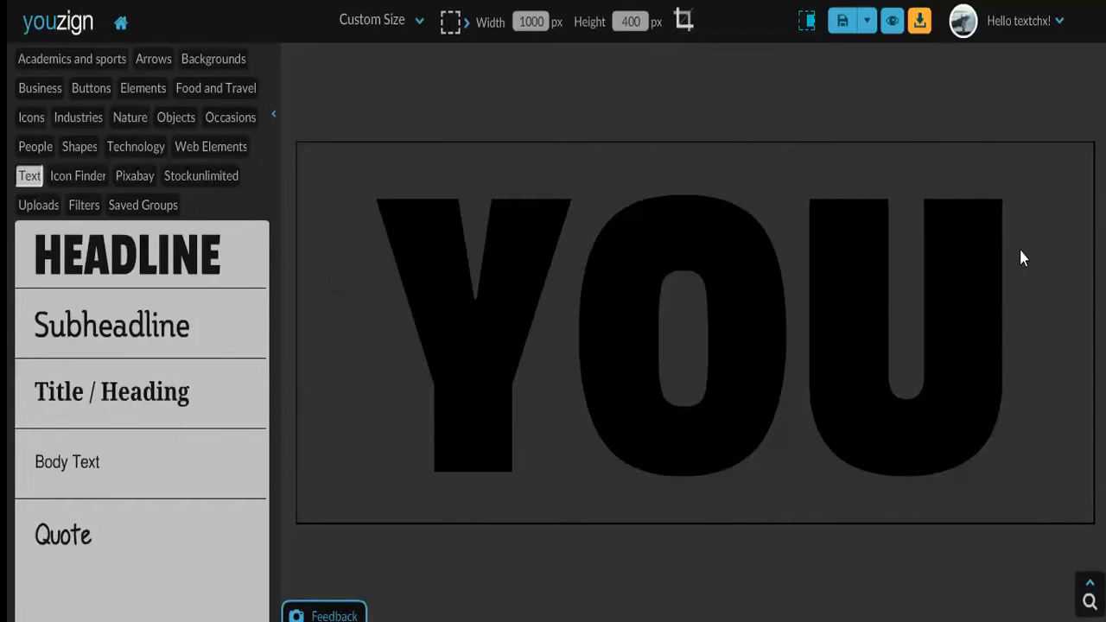
Set the canvas background fill to None and name the PNG export YOU in Pictures.
left_click(309, 385)
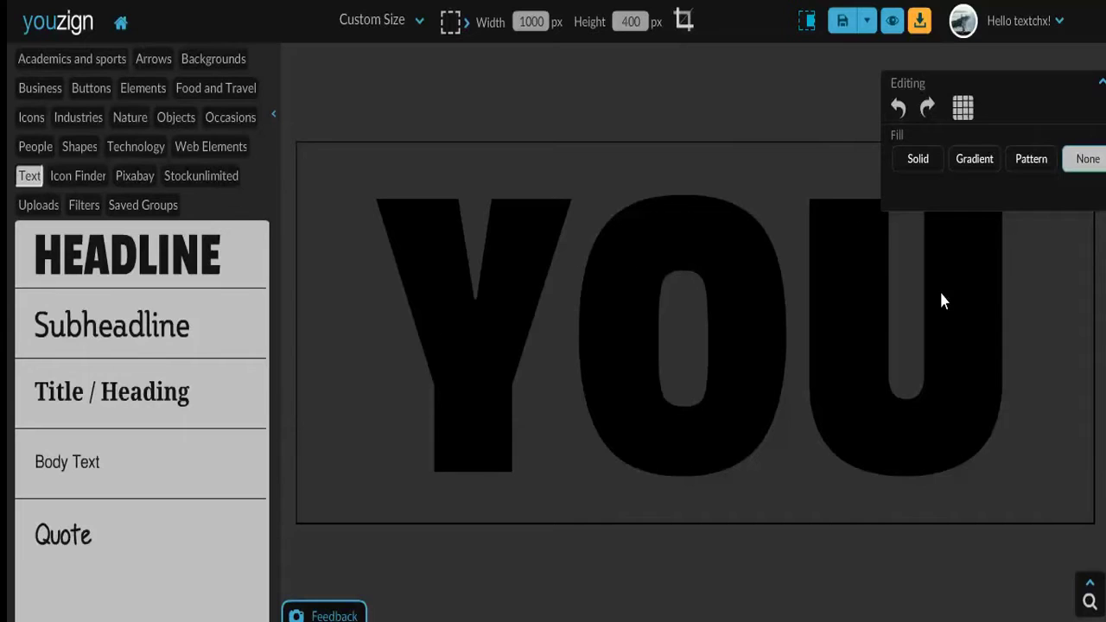
left_click(909, 164)
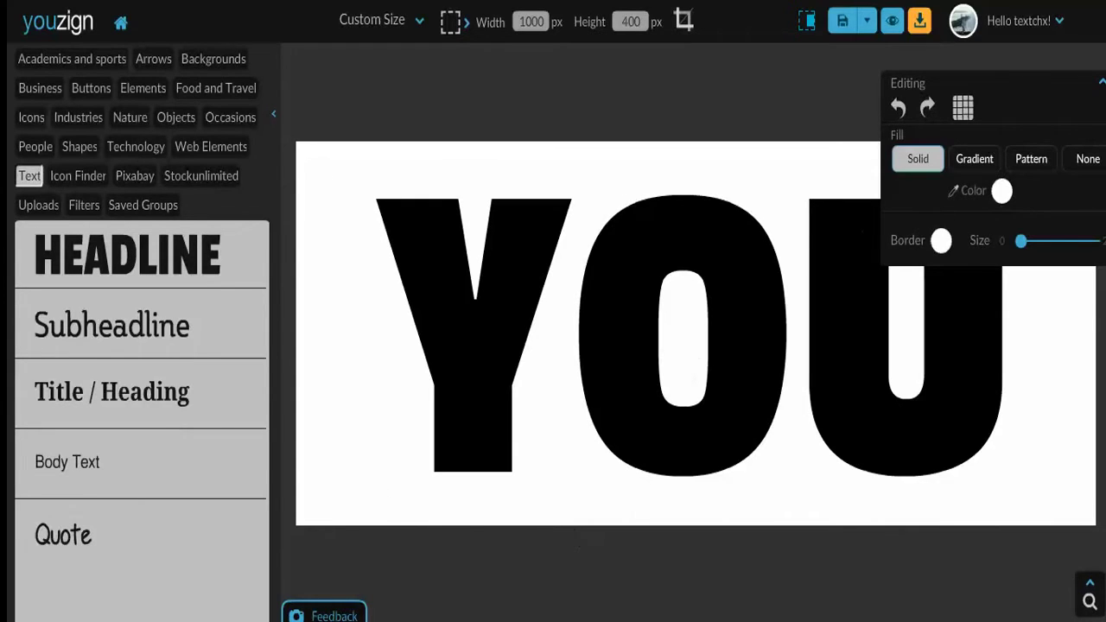
left_click(1090, 161)
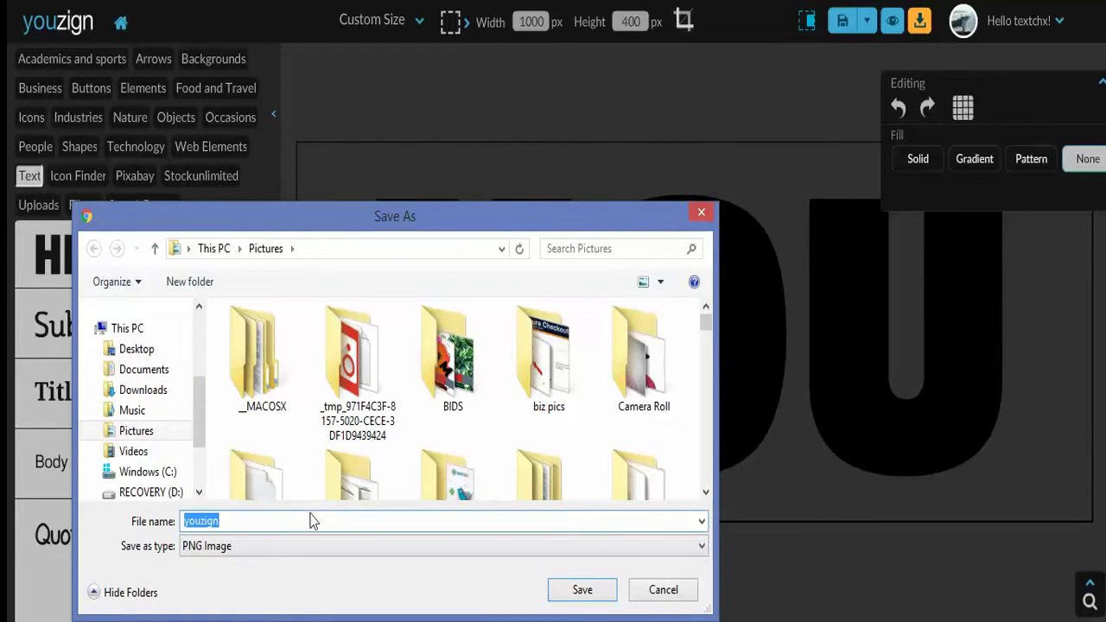
type("YOU")
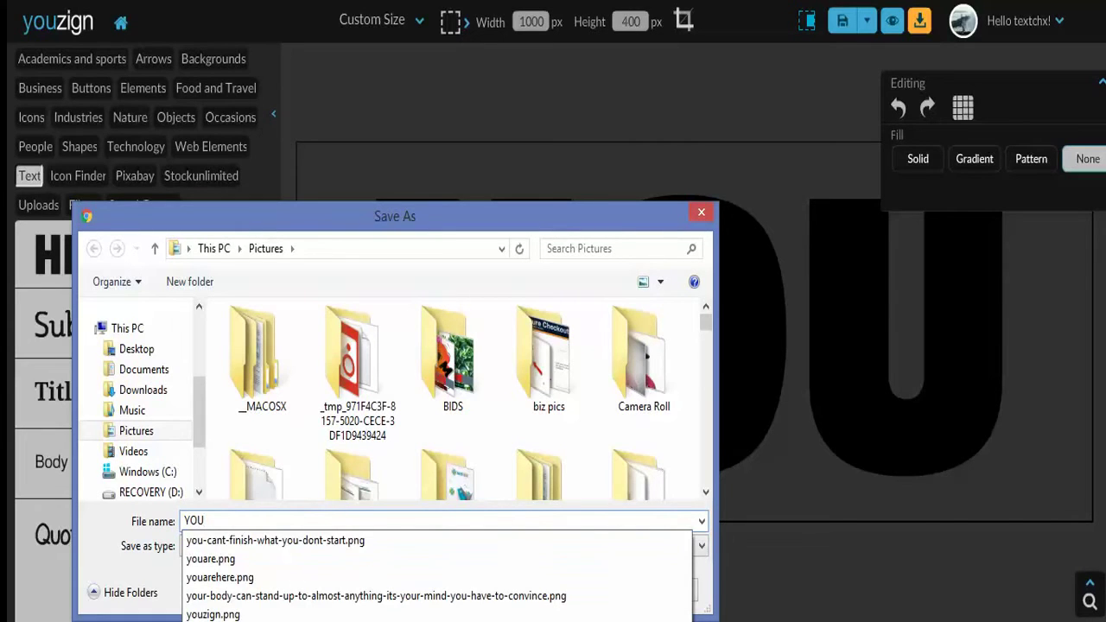
key("Escape")
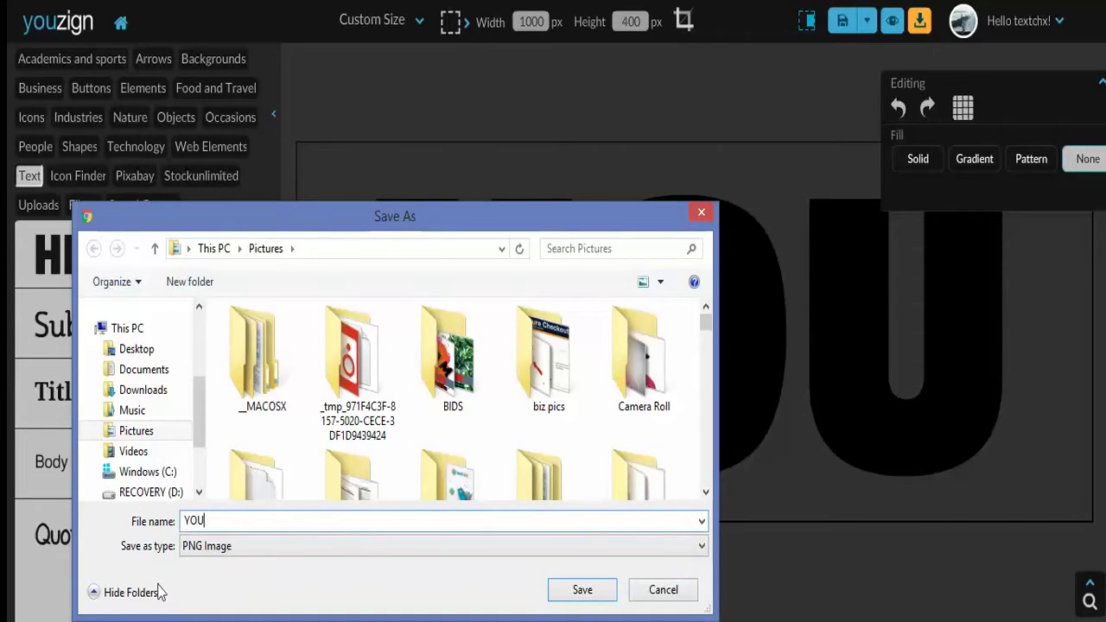
Save the YOU PNG export, then delete the YOU text object from the canvas.
left_click(593, 596)
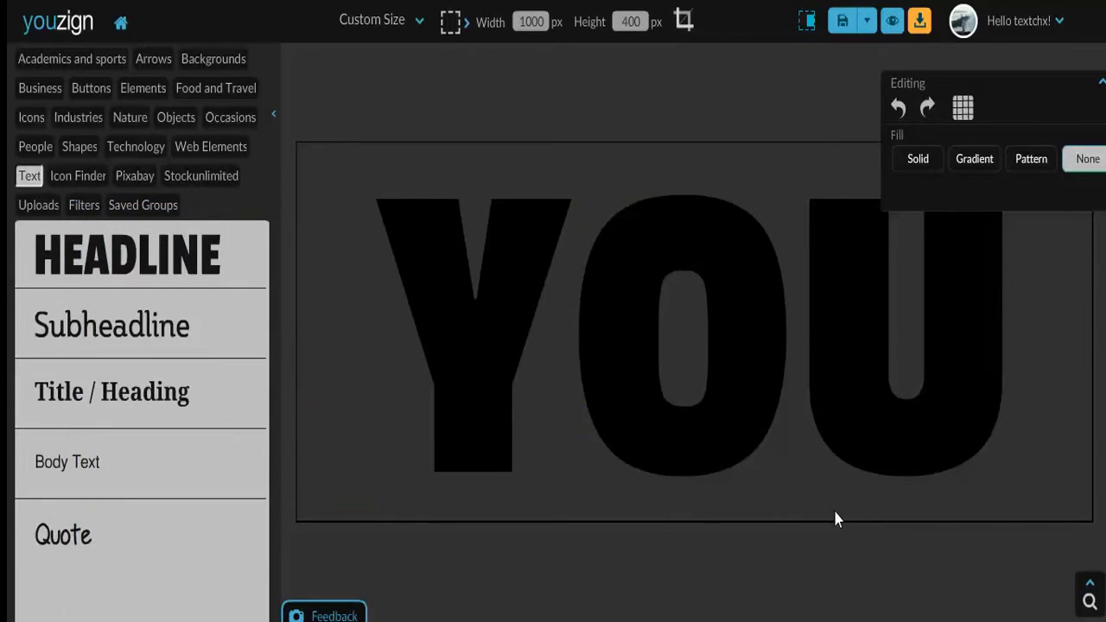
left_click(874, 370)
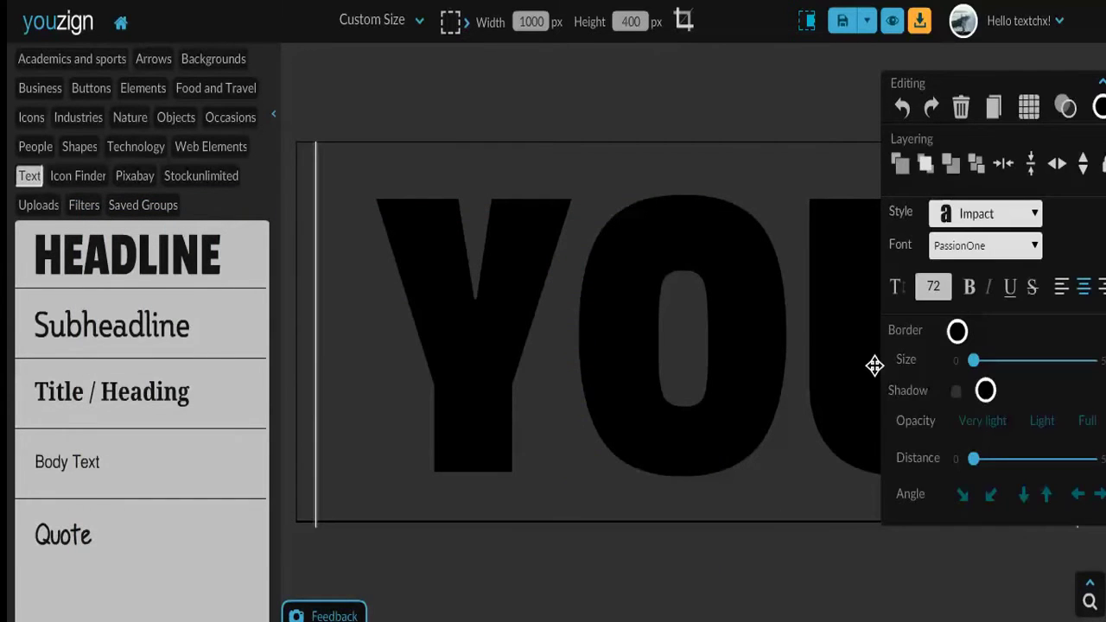
left_click(959, 107)
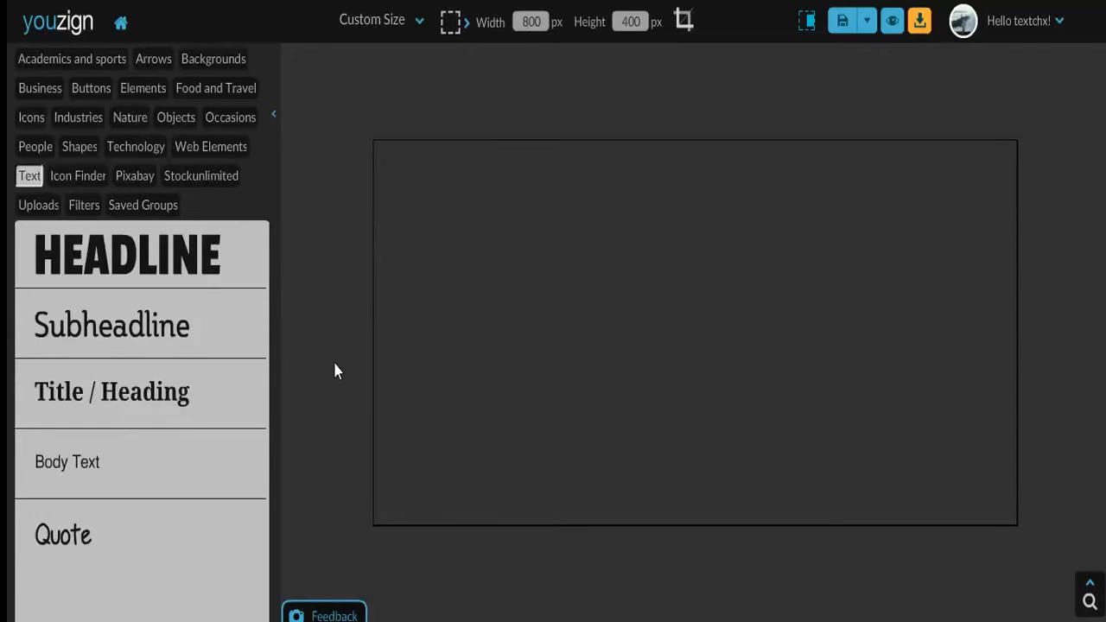
Browse Pixabay stock photos with searches for 'people' and 'people collage'.
left_click(123, 178)
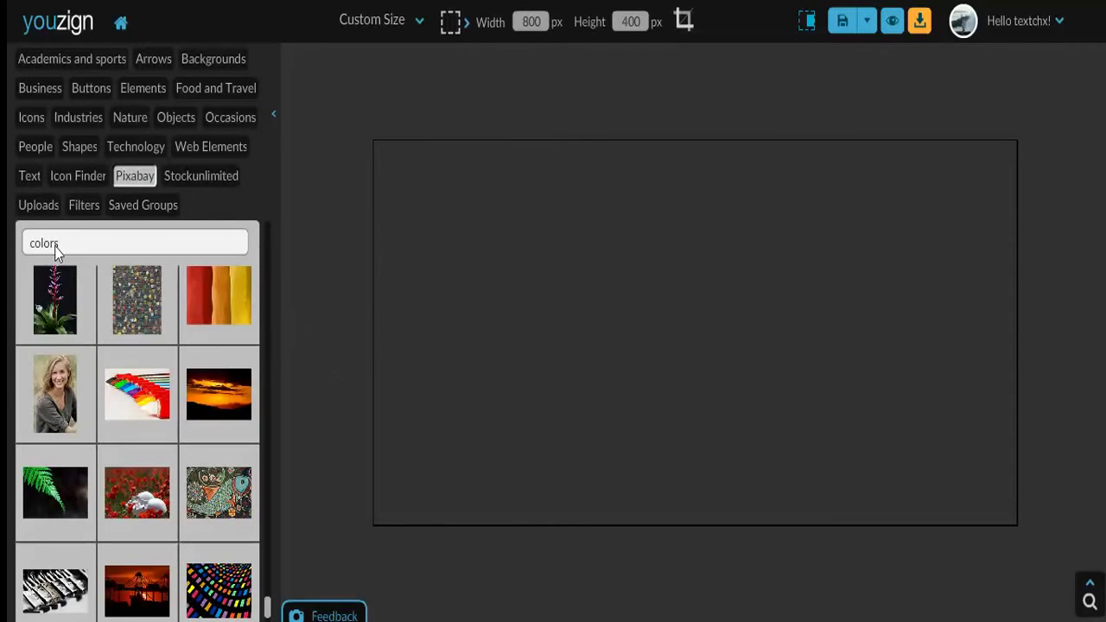
left_click(84, 243)
key("BackSpace")
key("BackSpace")
key("BackSpace")
key("BackSpace")
type("people")
key("Return")
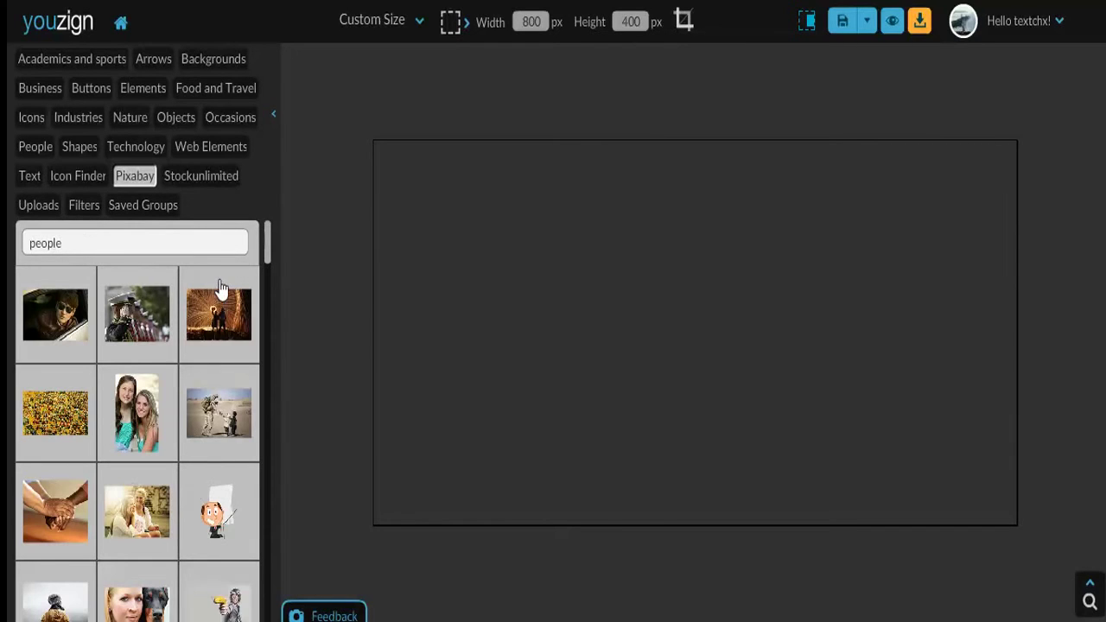
scroll(272, 257, "down", 2)
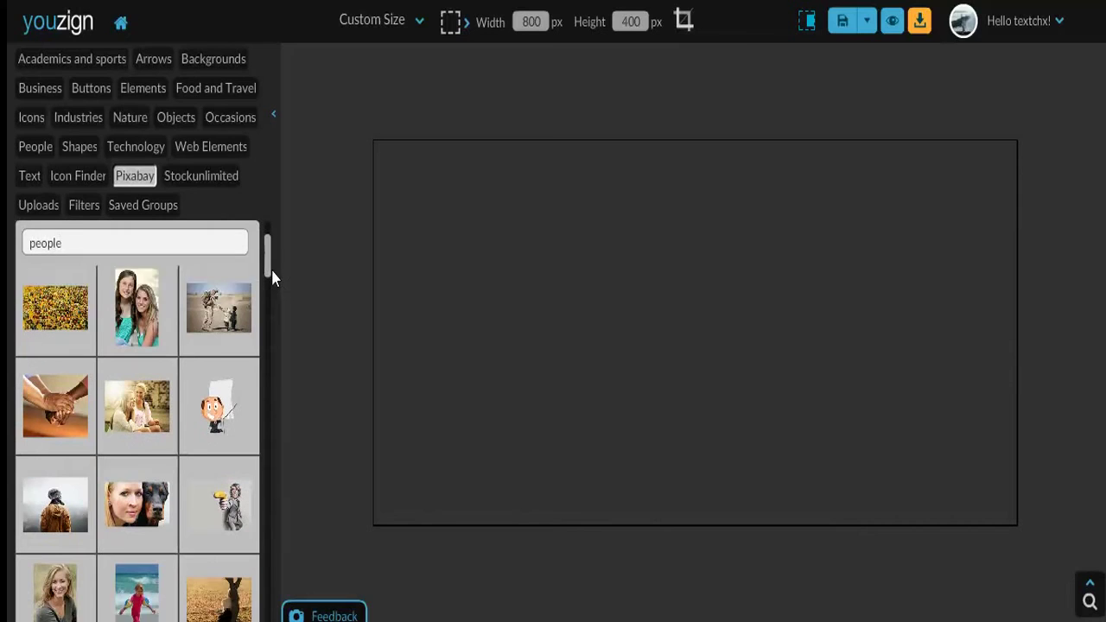
scroll(272, 277, "down", 1)
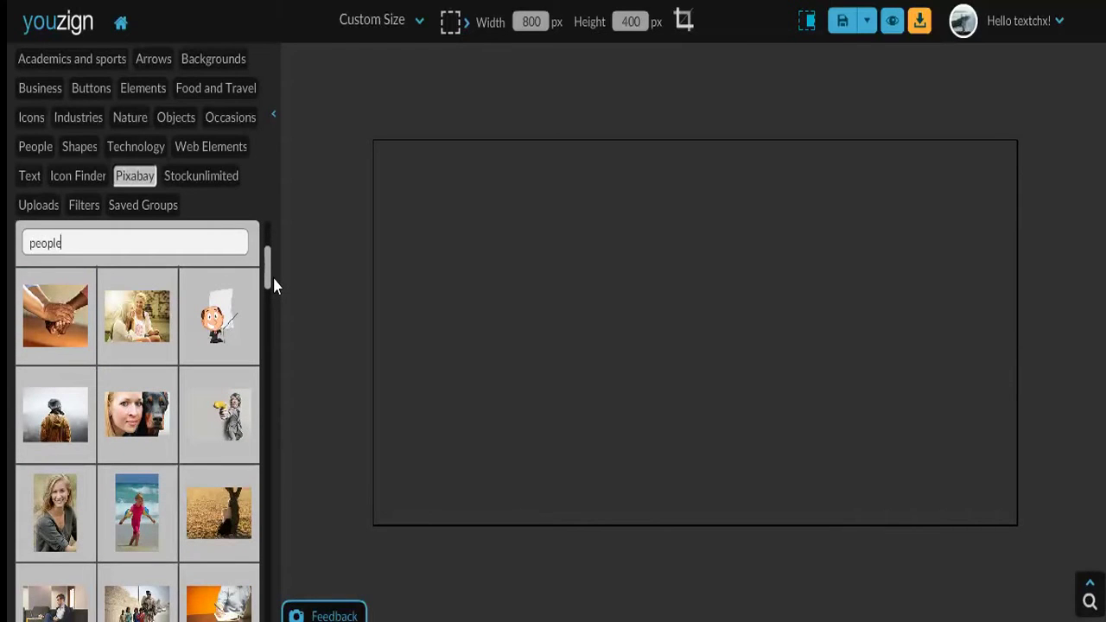
scroll(270, 320, "down", 3)
left_click_drag(268, 311, 262, 454)
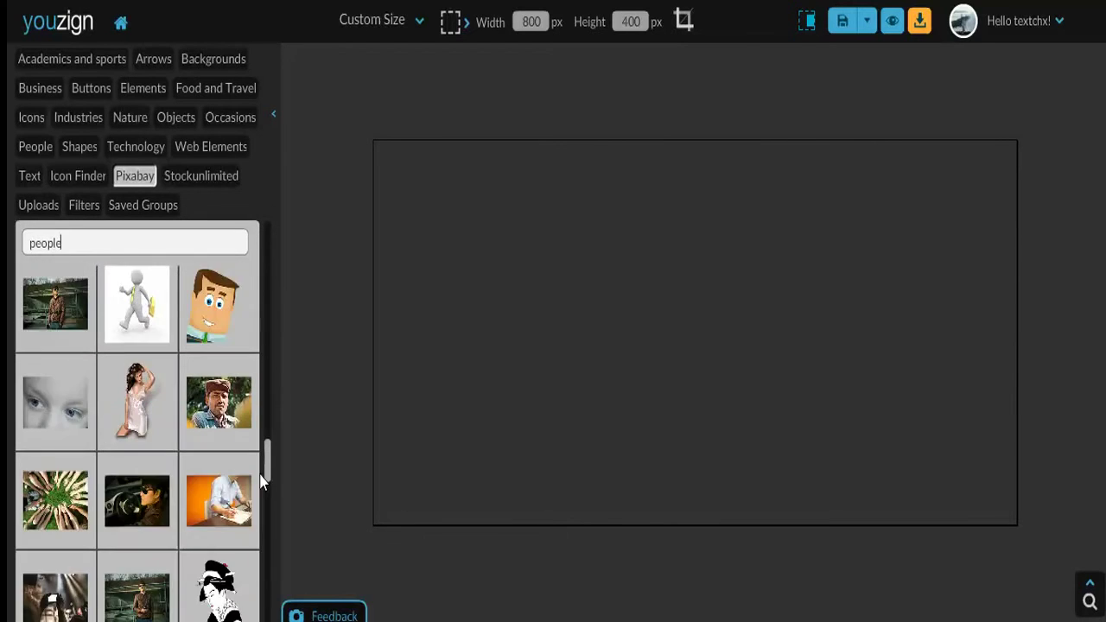
scroll(261, 484, "down", 3)
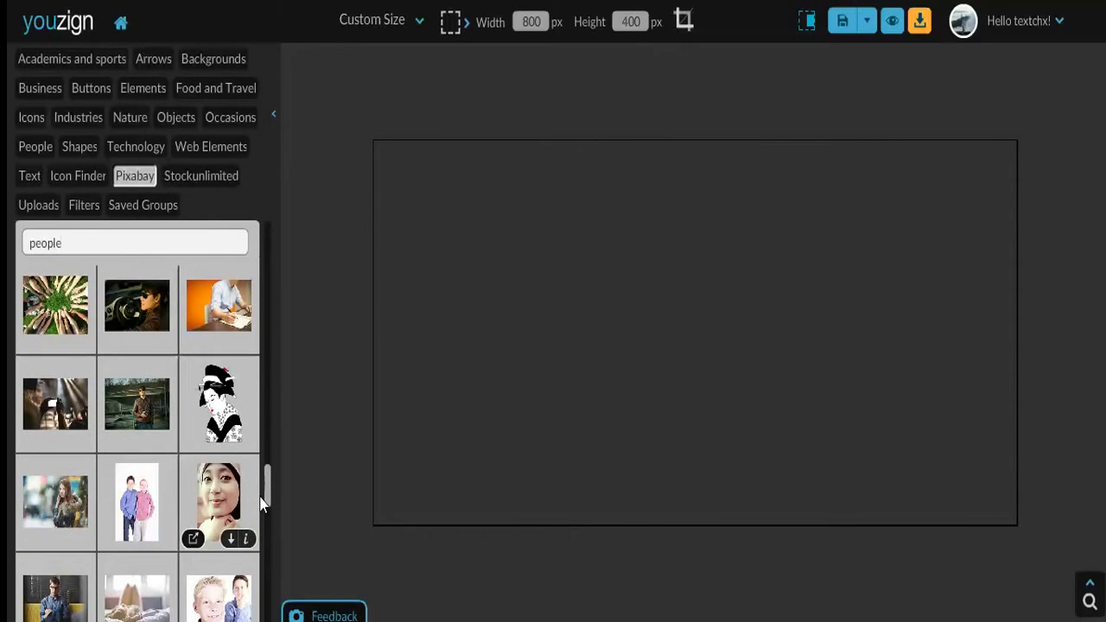
key("BackSpace")
key("BackSpace")
key("BackSpace")
key("BackSpace")
key("BackSpace")
key("BackSpace")
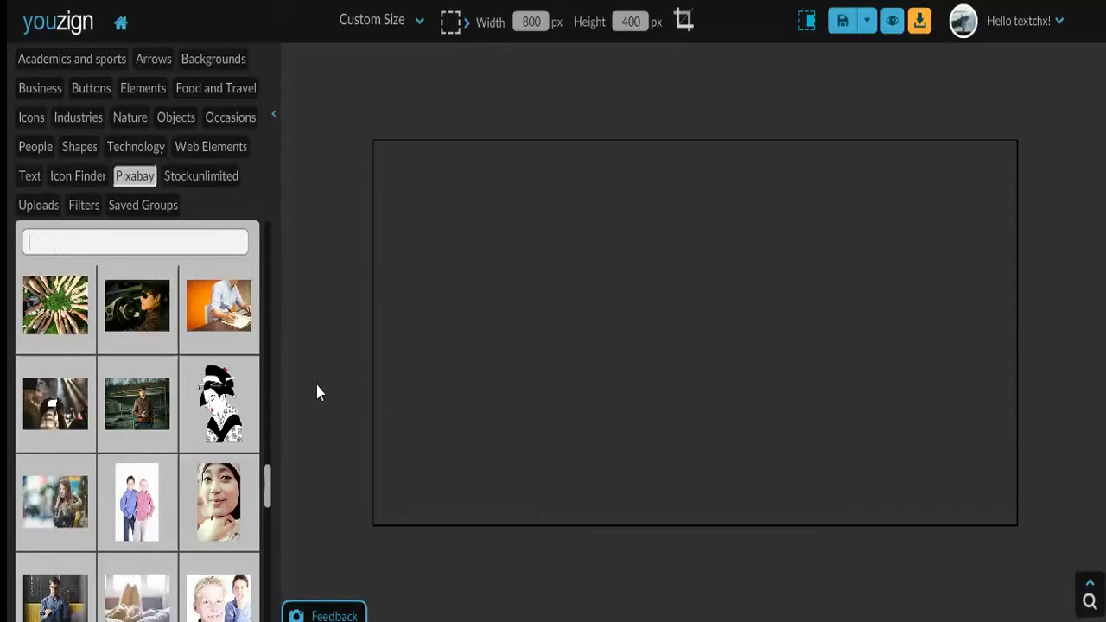
type("people collouge")
key("Return")
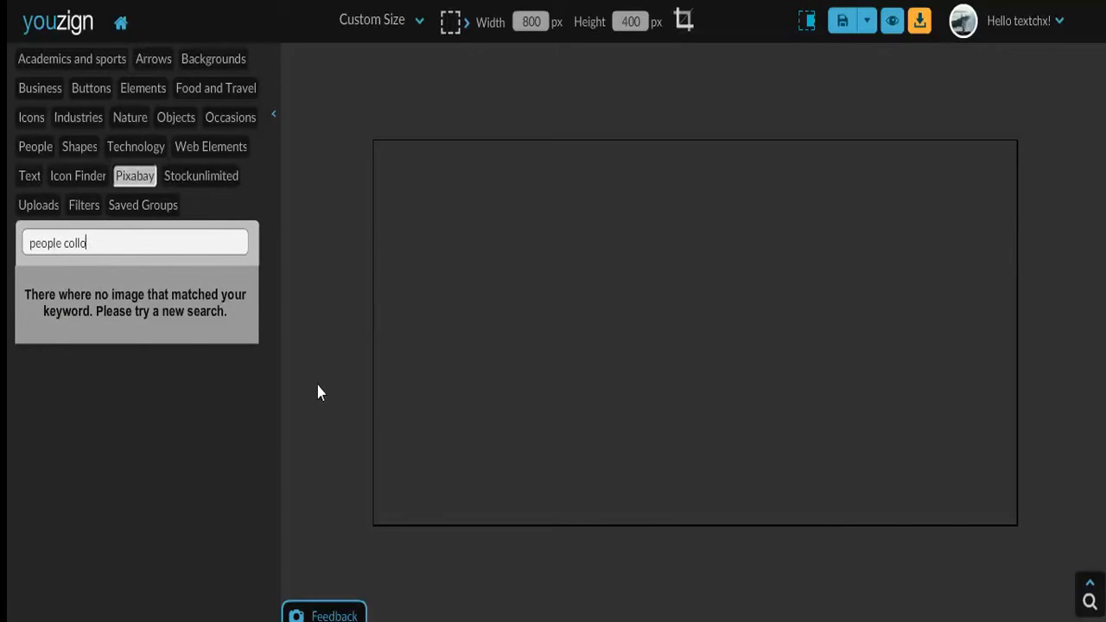
type("age")
key("Return")
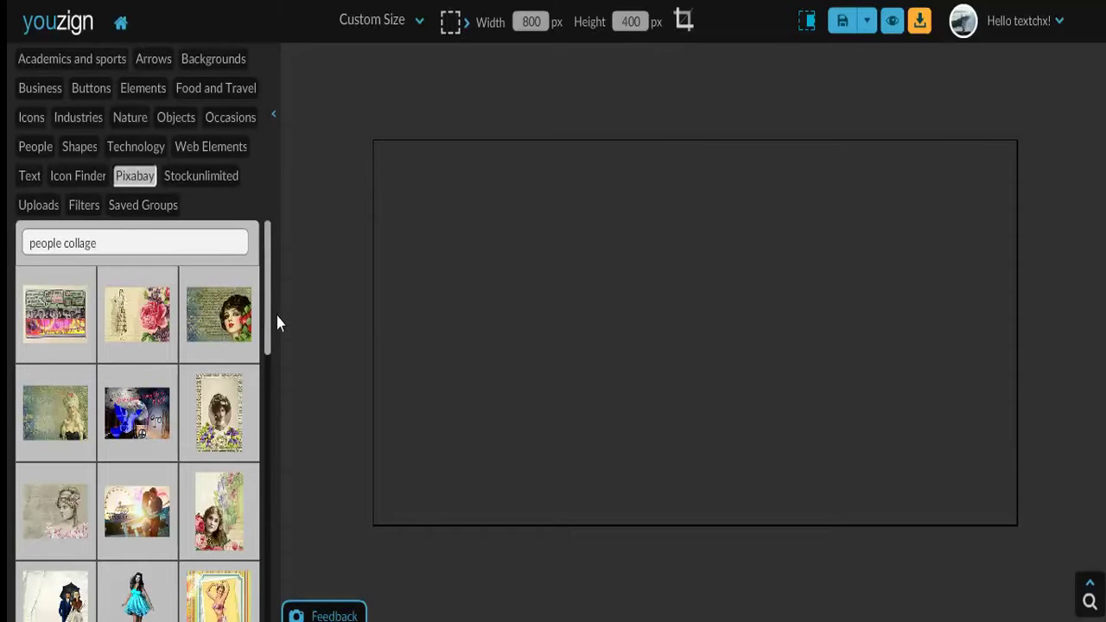
left_click_drag(269, 317, 250, 179)
Search 'paradise', place the blue-boat beach photo, enlarge it to fill the canvas and centre it.
left_click_drag(97, 248, 26, 267)
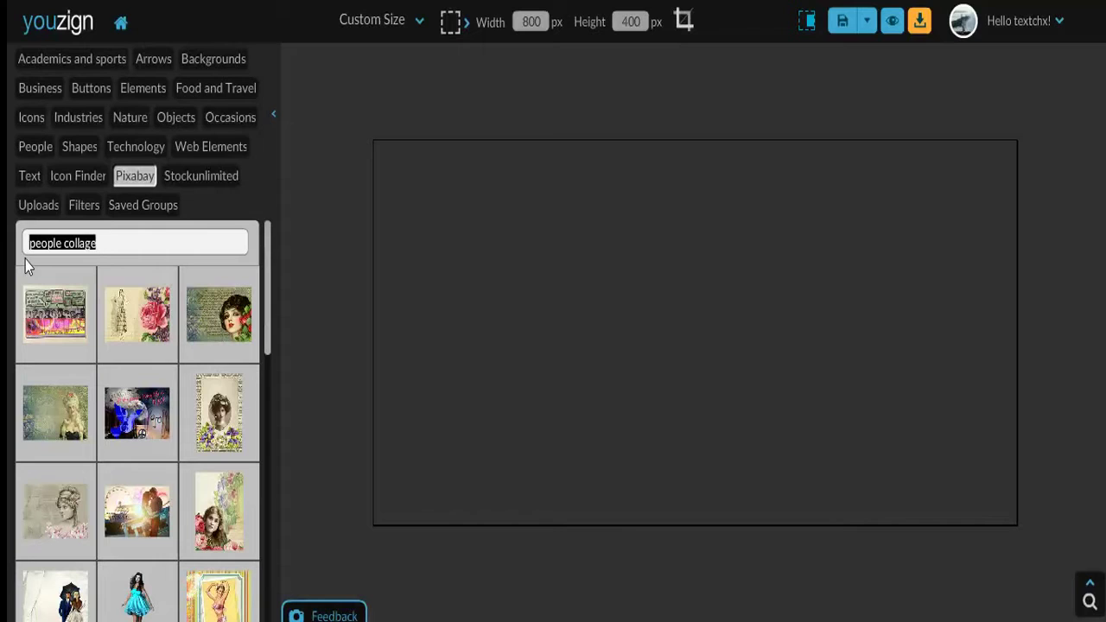
type("paradise")
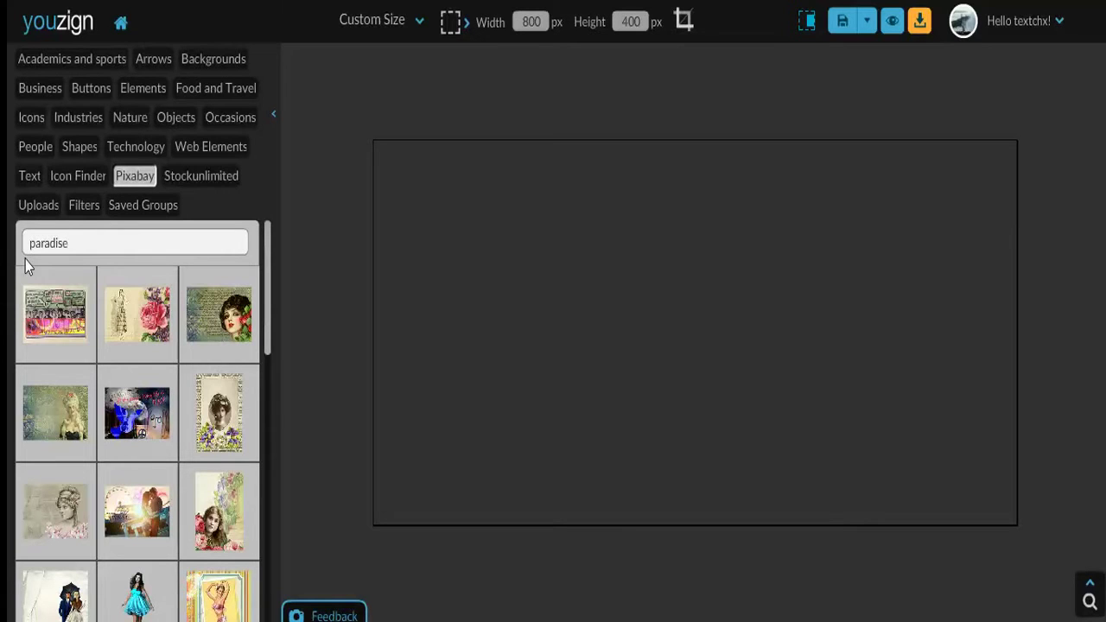
key("Return")
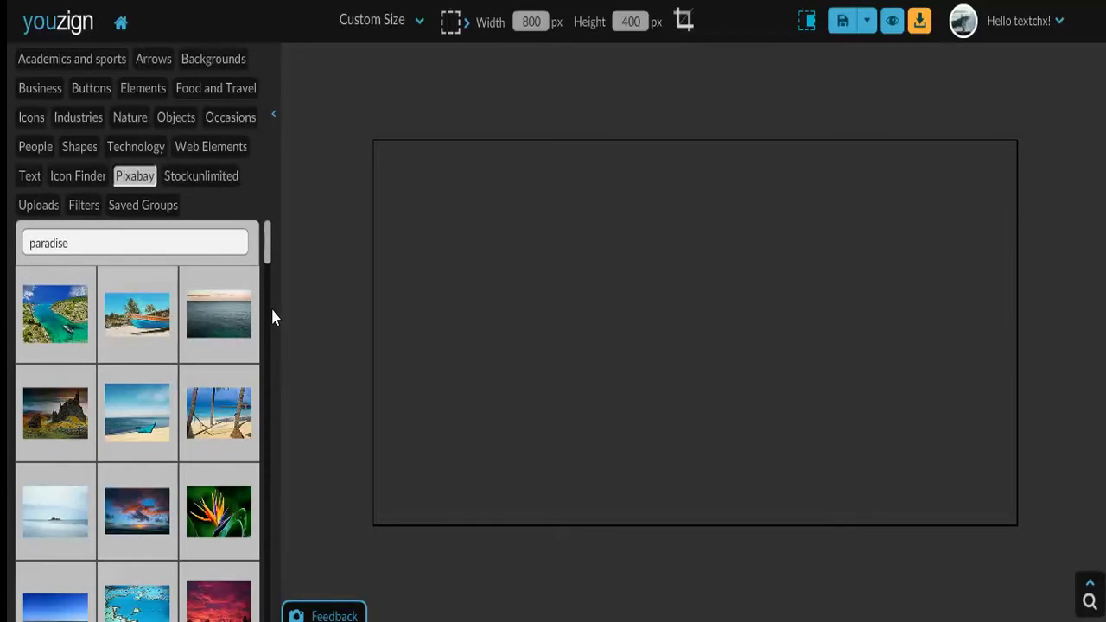
mouse_move(130, 337)
left_click(108, 355)
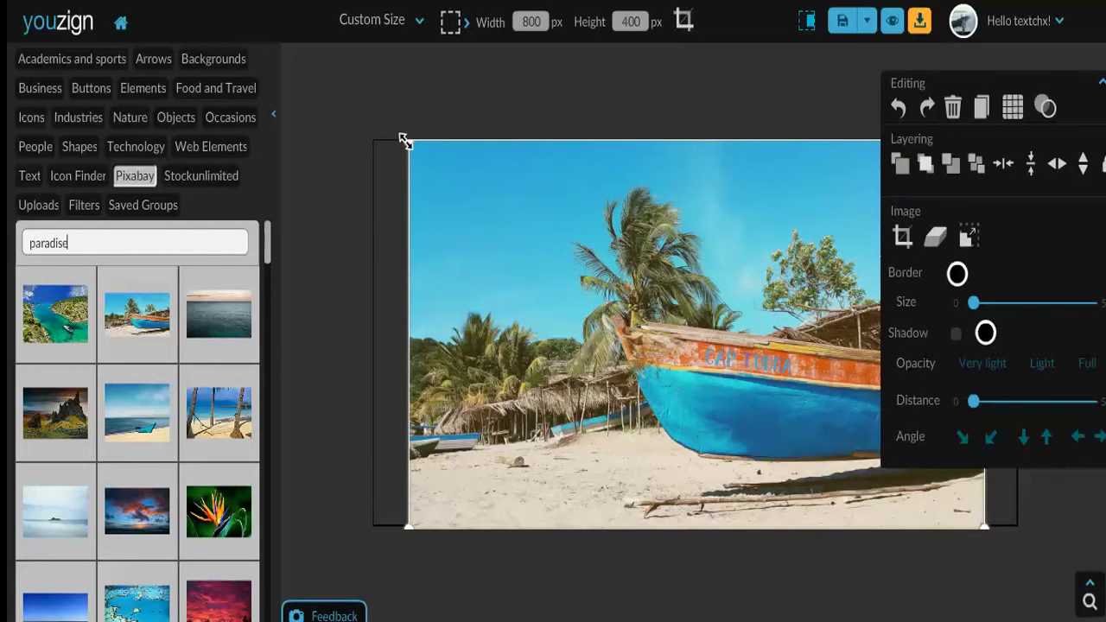
left_click_drag(403, 141, 177, 67)
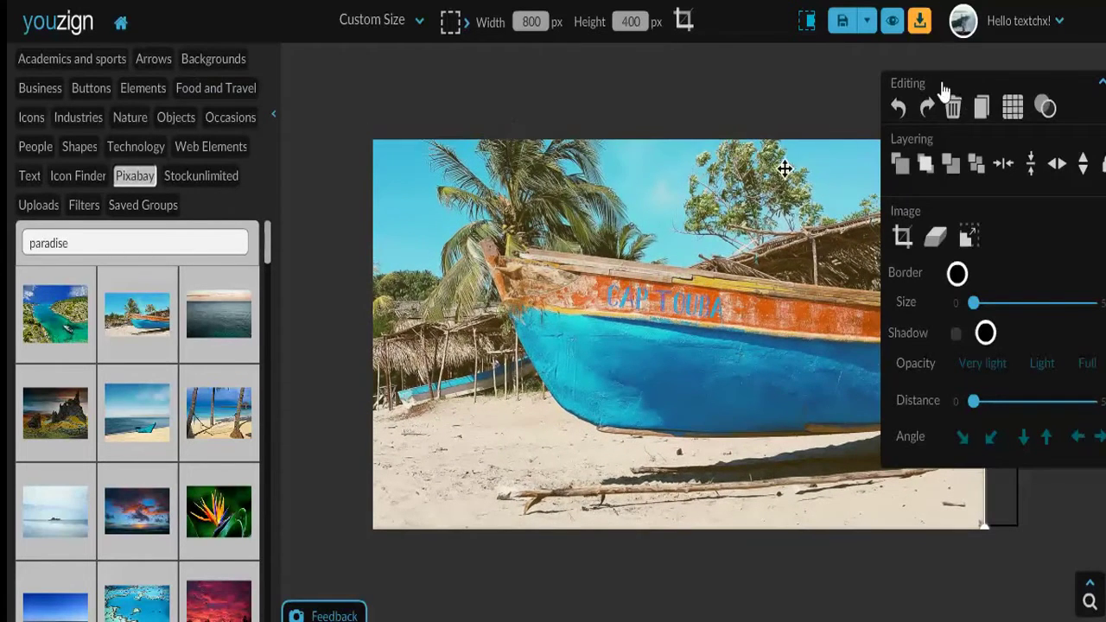
left_click(1005, 163)
left_click(1030, 164)
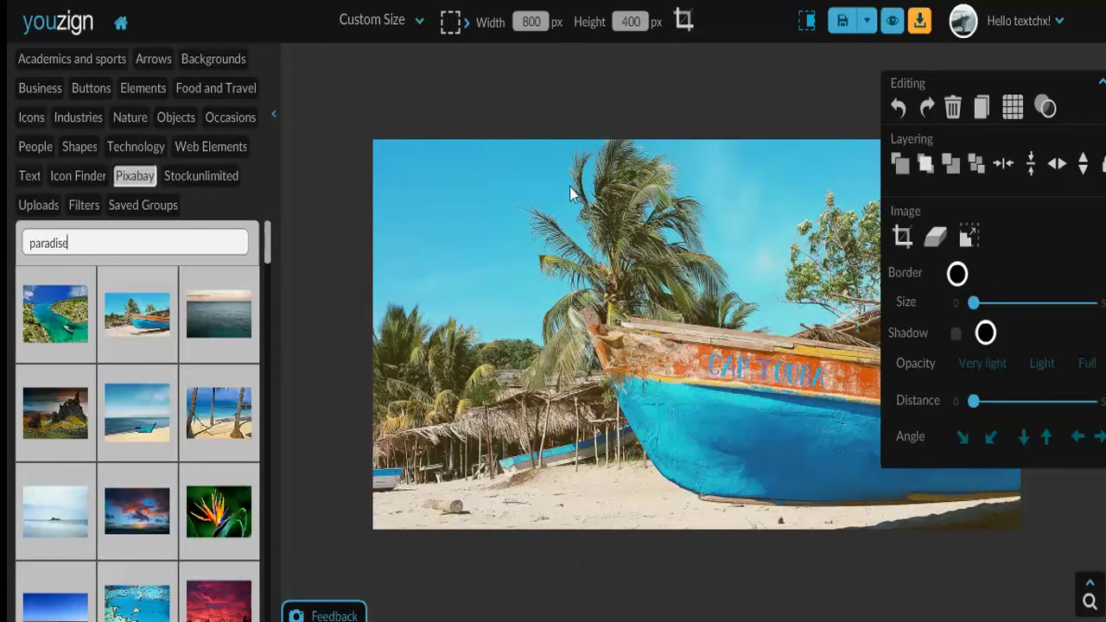
Upload the YOU PNG from Pictures so it lands on top of the beach photo.
left_click(34, 205)
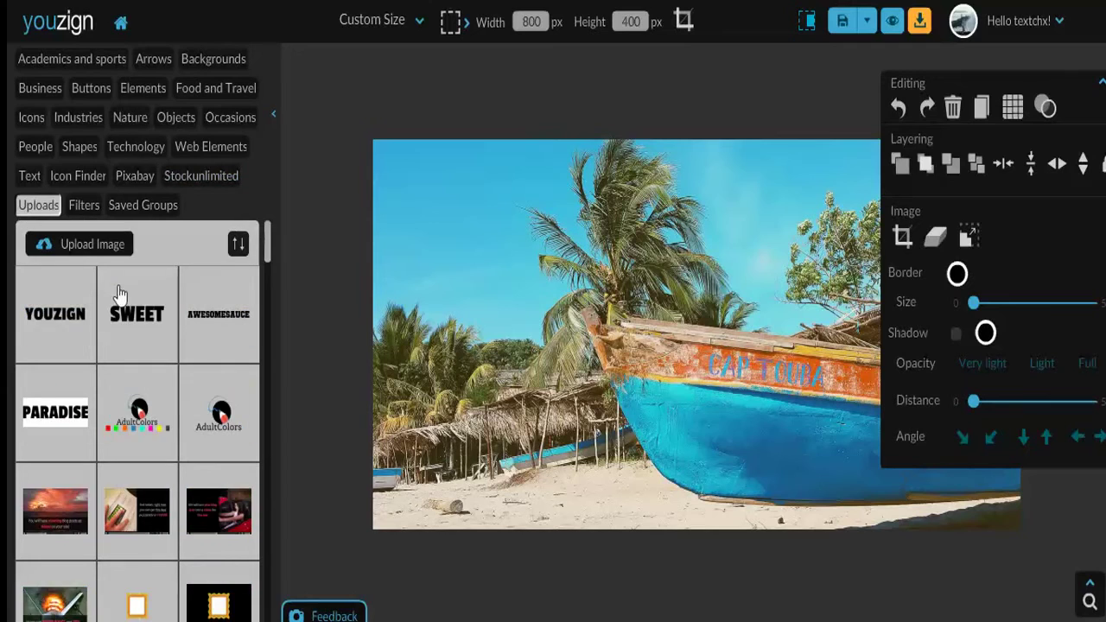
left_click(82, 248)
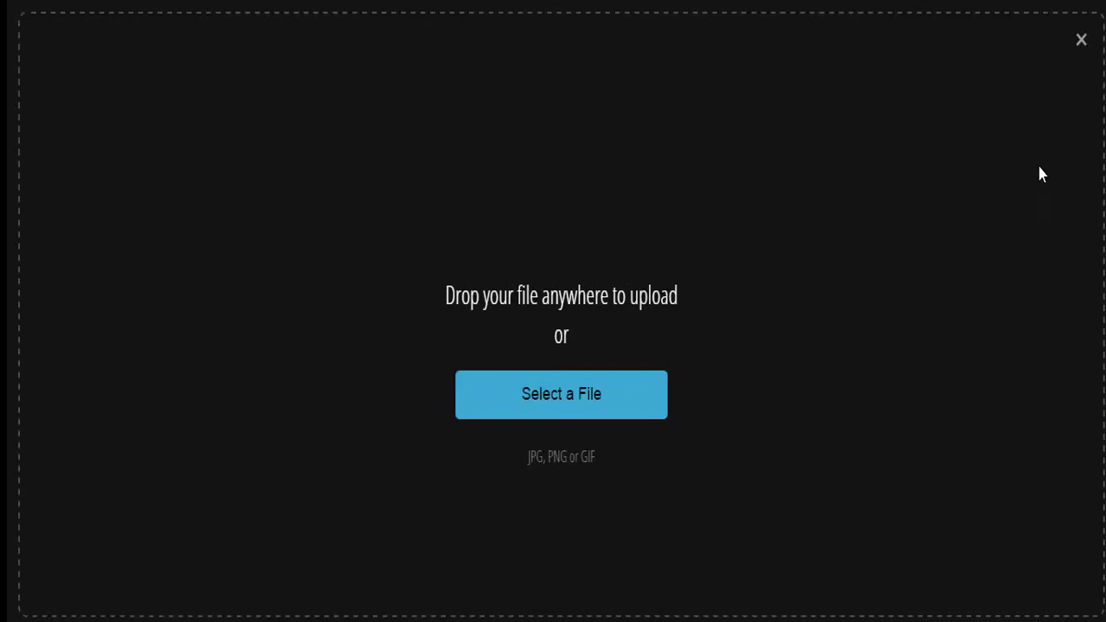
left_click(596, 391)
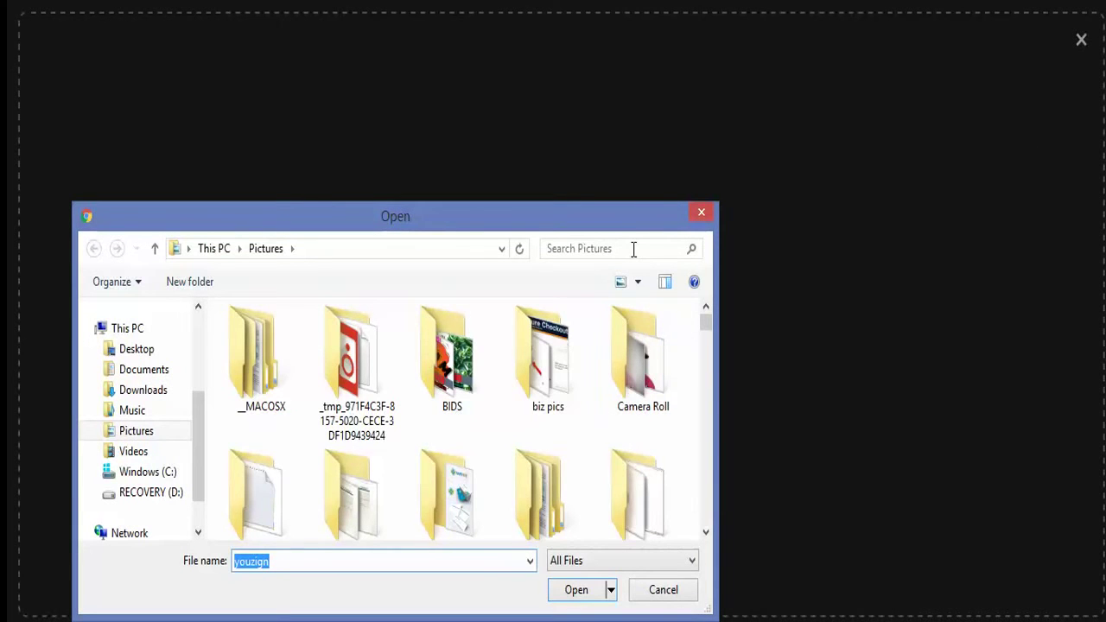
left_click(633, 249)
type("you")
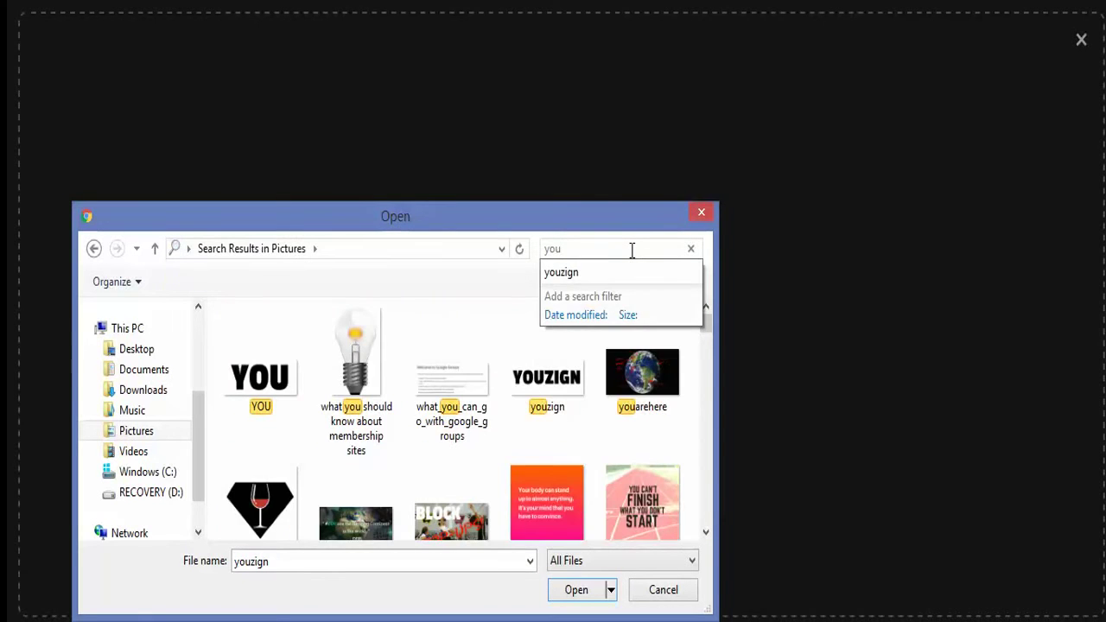
left_click(576, 589)
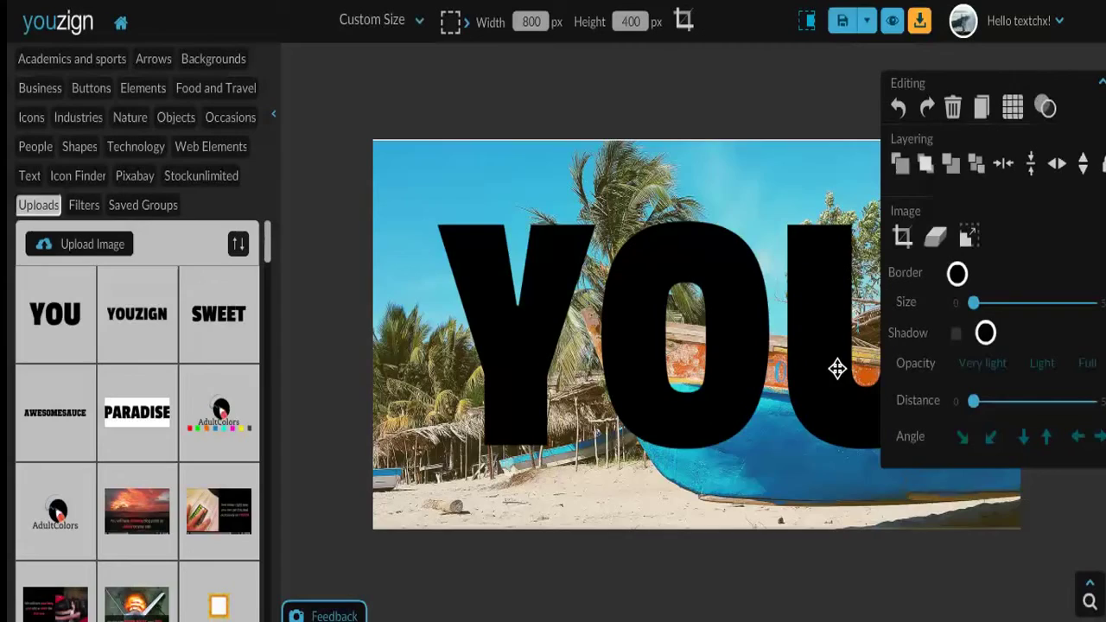
Enlarge the YOU image across the beach photo and centre it horizontally and vertically.
left_click(837, 369)
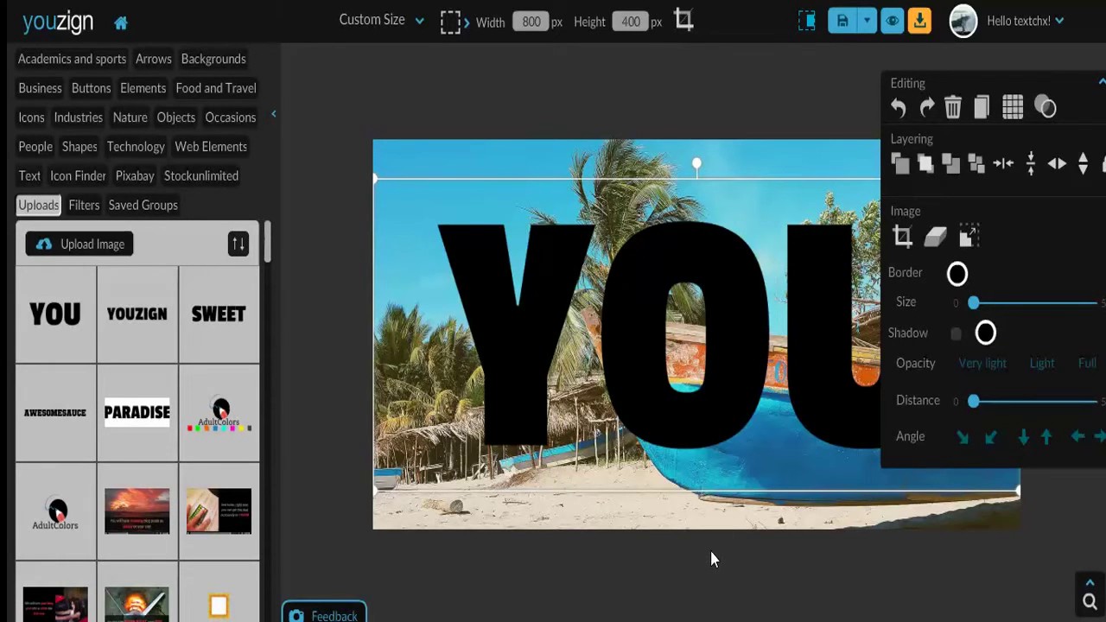
left_click_drag(608, 454, 662, 424)
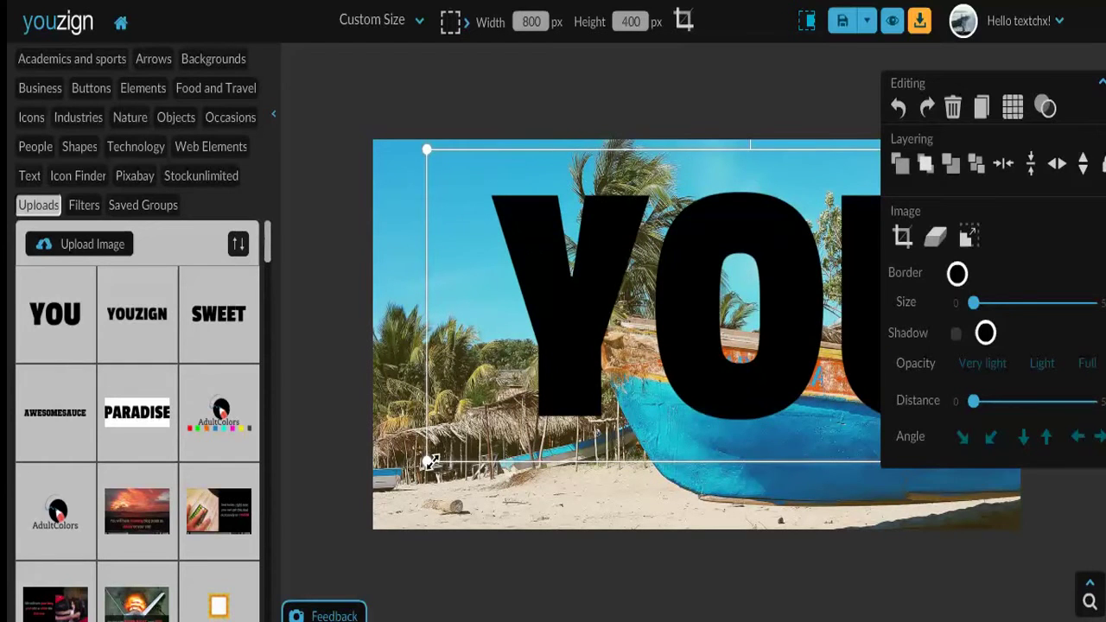
left_click_drag(430, 463, 348, 527)
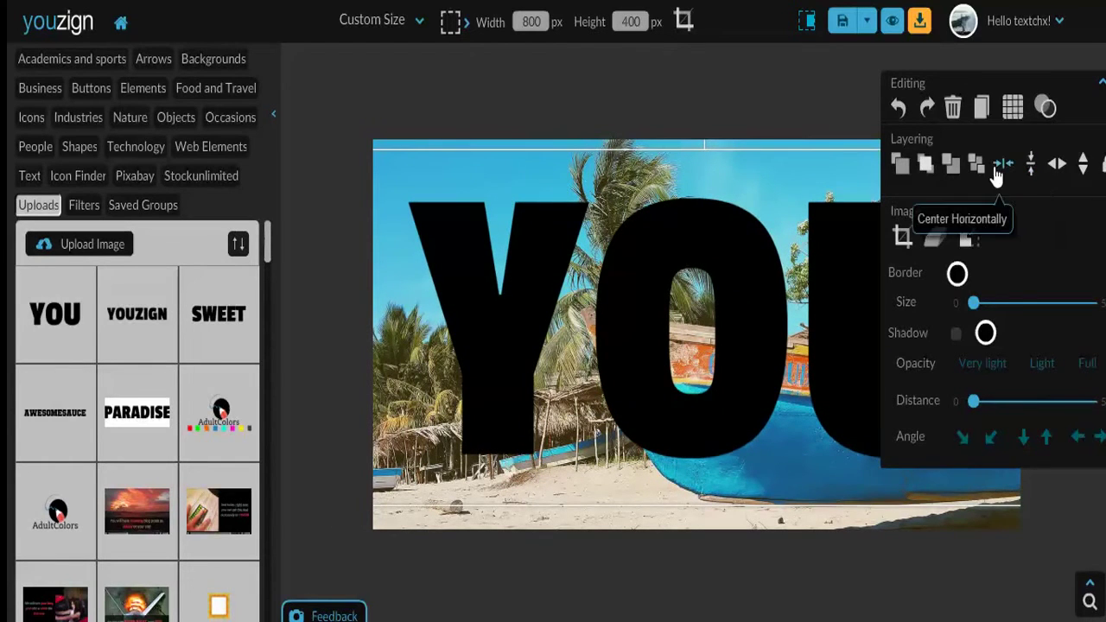
left_click(1002, 166)
left_click(1031, 166)
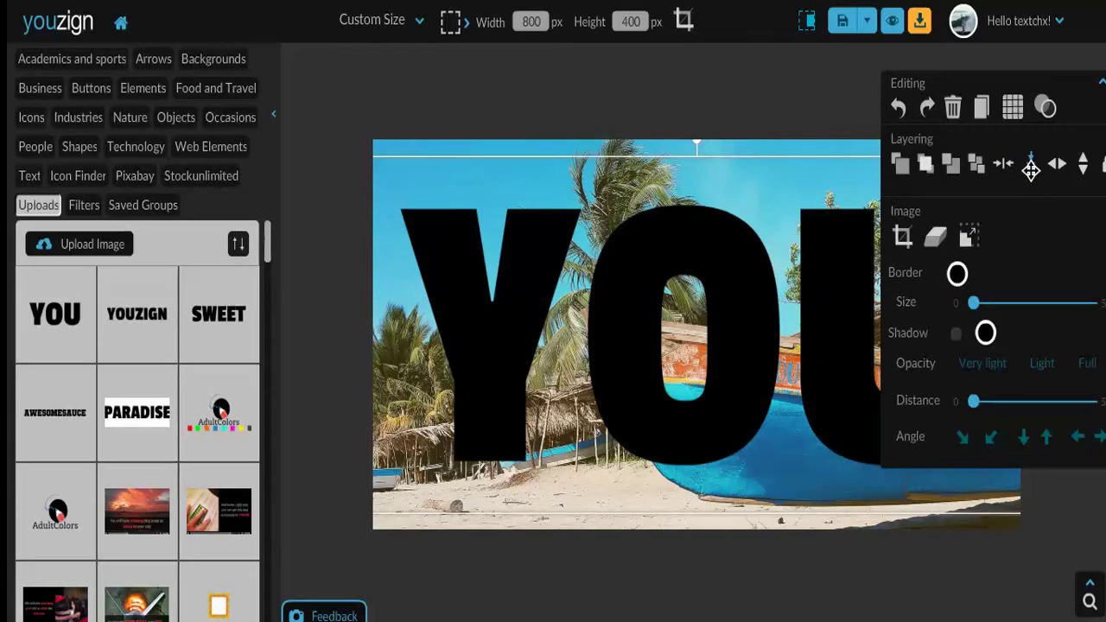
Open the YOU image in the Background Remover and set the brush size to 5px.
left_click(935, 242)
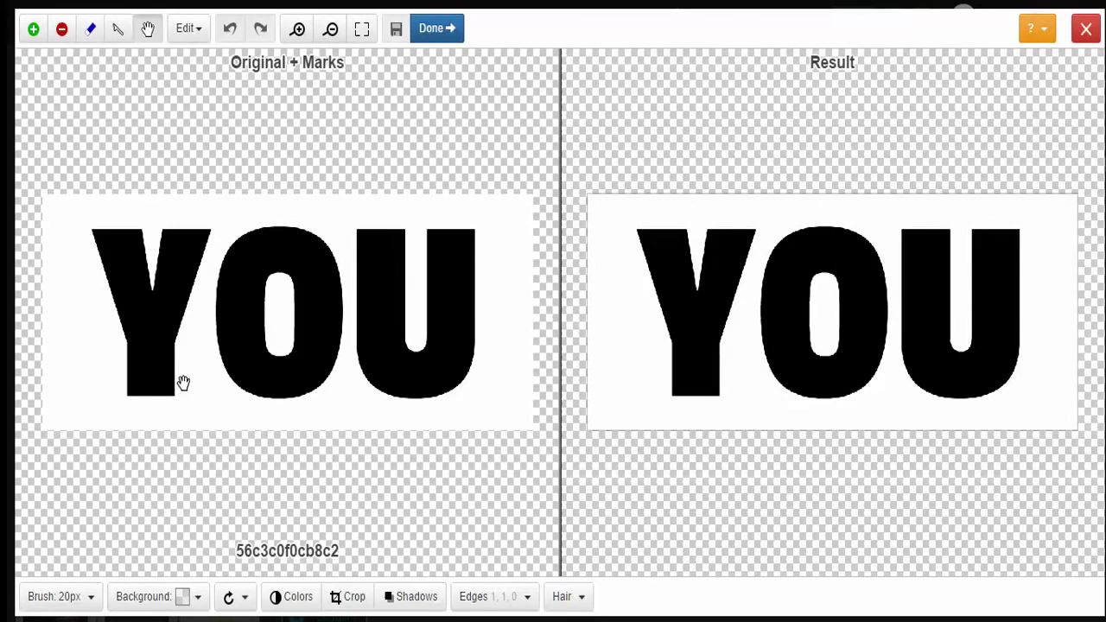
left_click(92, 589)
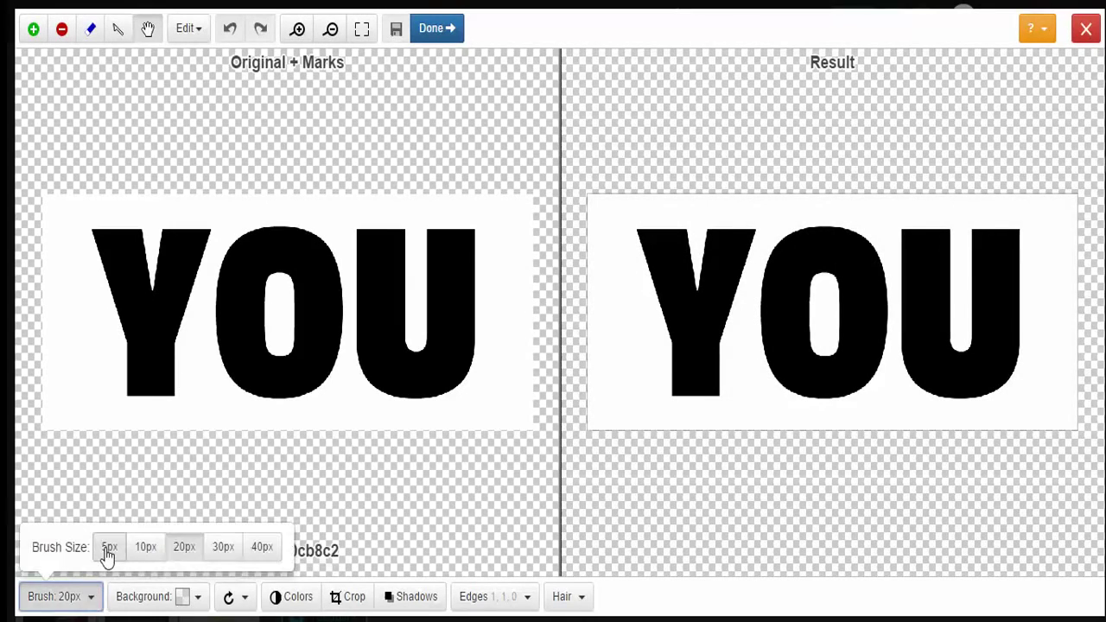
left_click(107, 555)
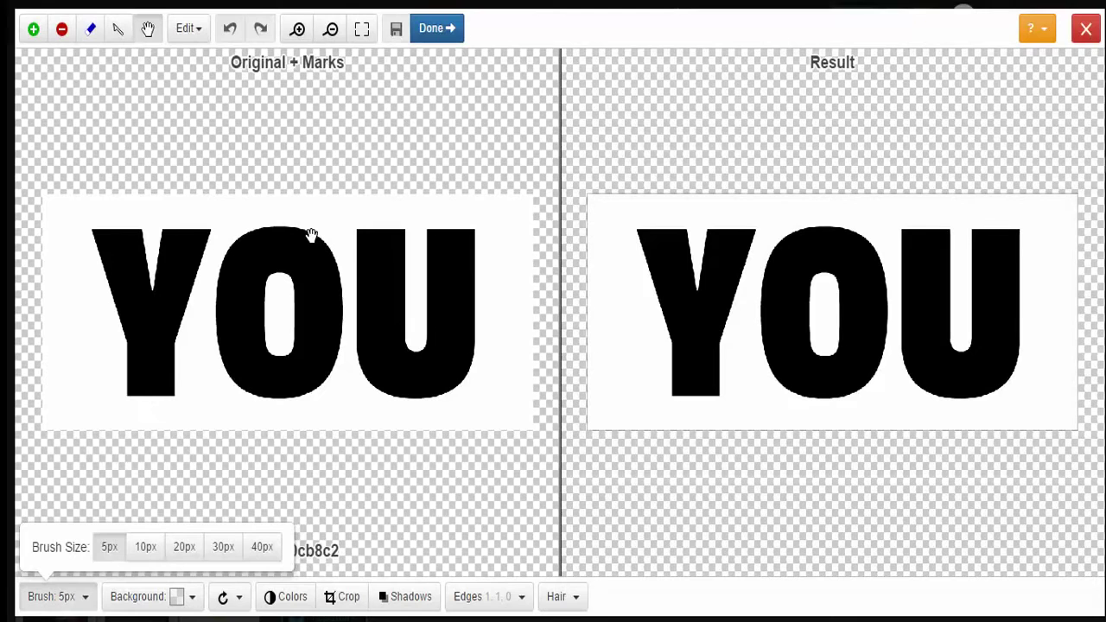
Zoom in three levels and pan the view over to the Y and O.
left_click(298, 30)
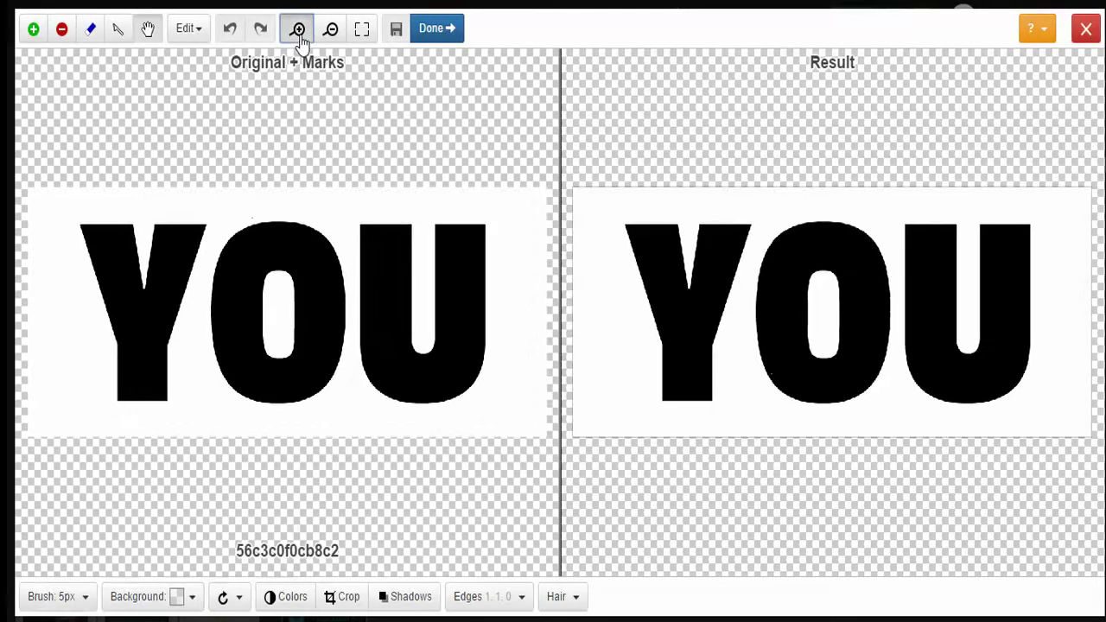
left_click(297, 29)
left_click(297, 29)
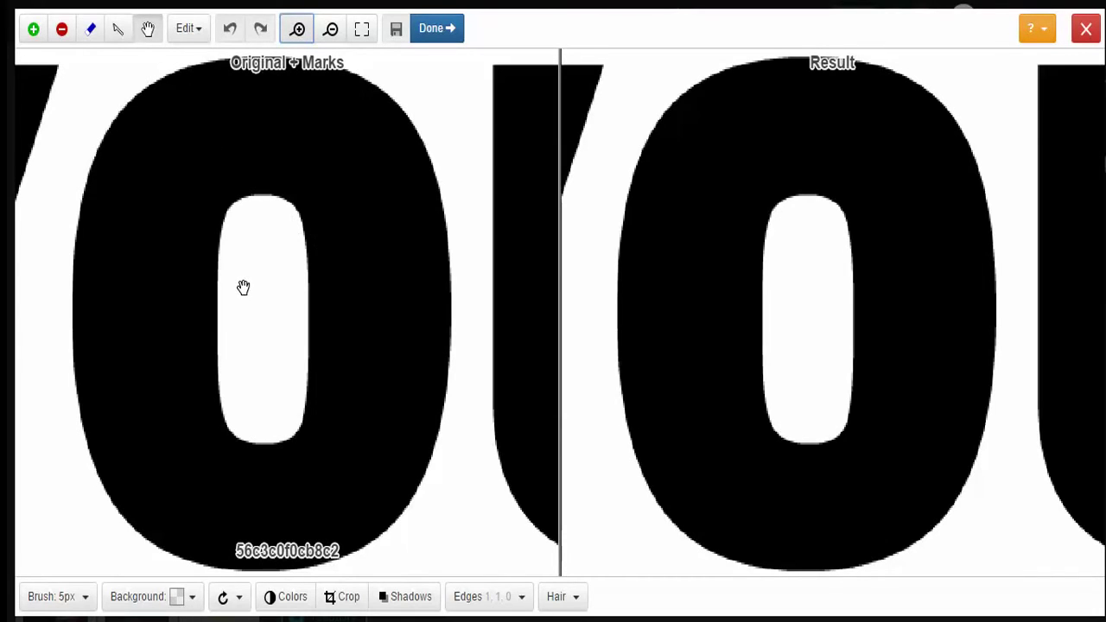
left_click(147, 33)
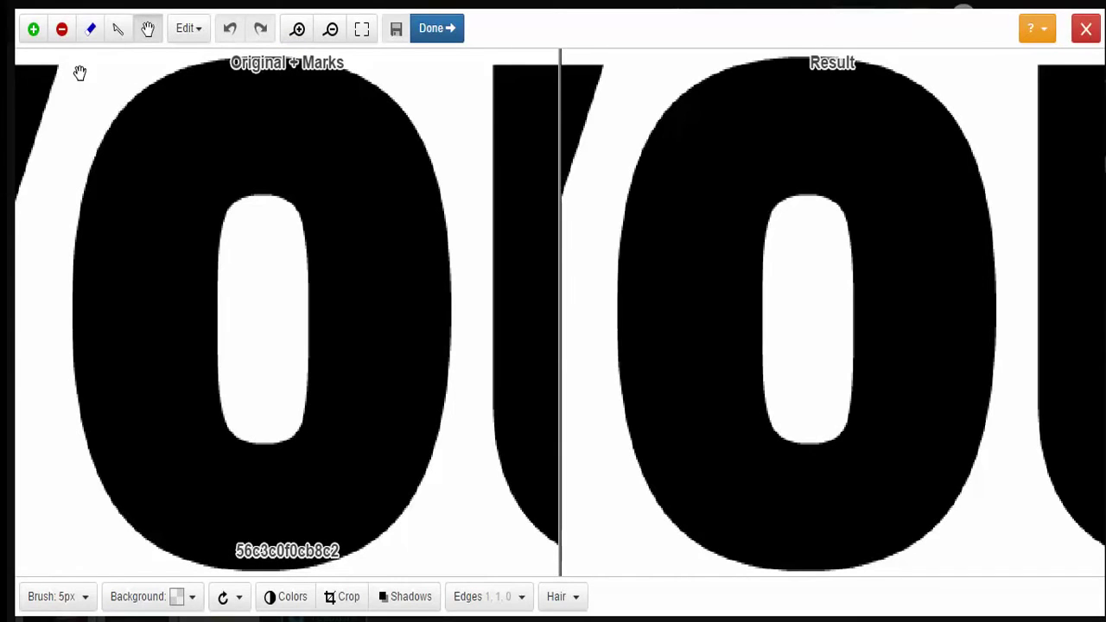
left_click_drag(190, 91, 494, 83)
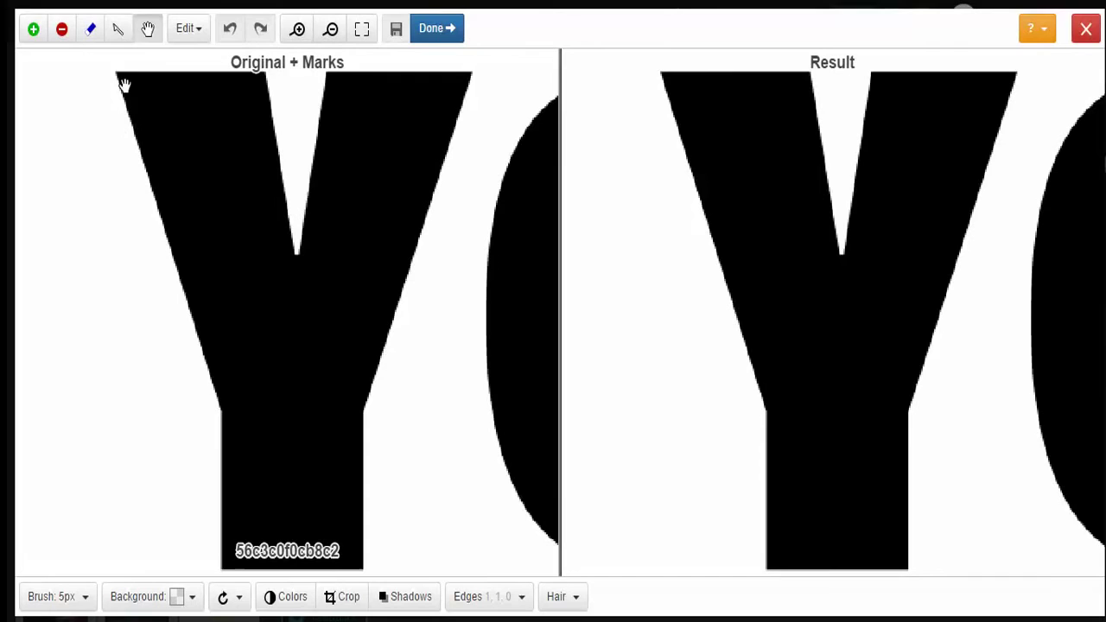
Mark the top of the Y's left arm for removal with the red minus brush.
left_click(61, 30)
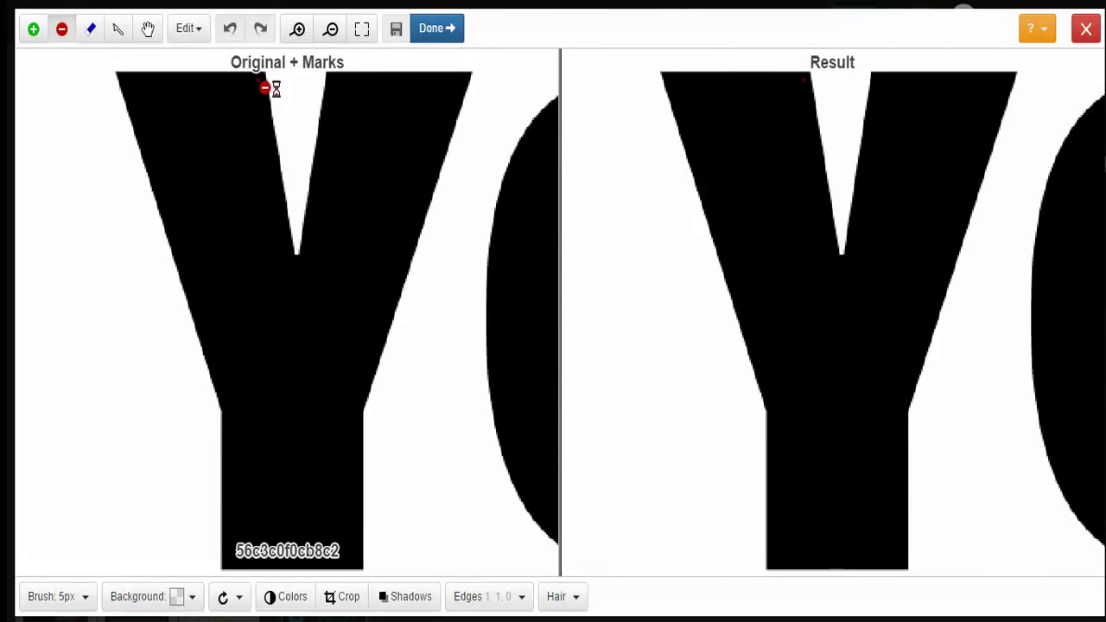
mouse_move(265, 87)
left_mouse_down()
mouse_move(135, 86)
mouse_move(204, 251)
mouse_move(247, 400)
mouse_move(250, 548)
mouse_move(337, 562)
mouse_move(349, 421)
mouse_move(378, 284)
mouse_move(403, 181)
mouse_move(450, 91)
mouse_move(345, 92)
mouse_move(312, 291)
mouse_move(292, 289)
mouse_move(271, 234)
mouse_move(259, 89)
left_mouse_up()
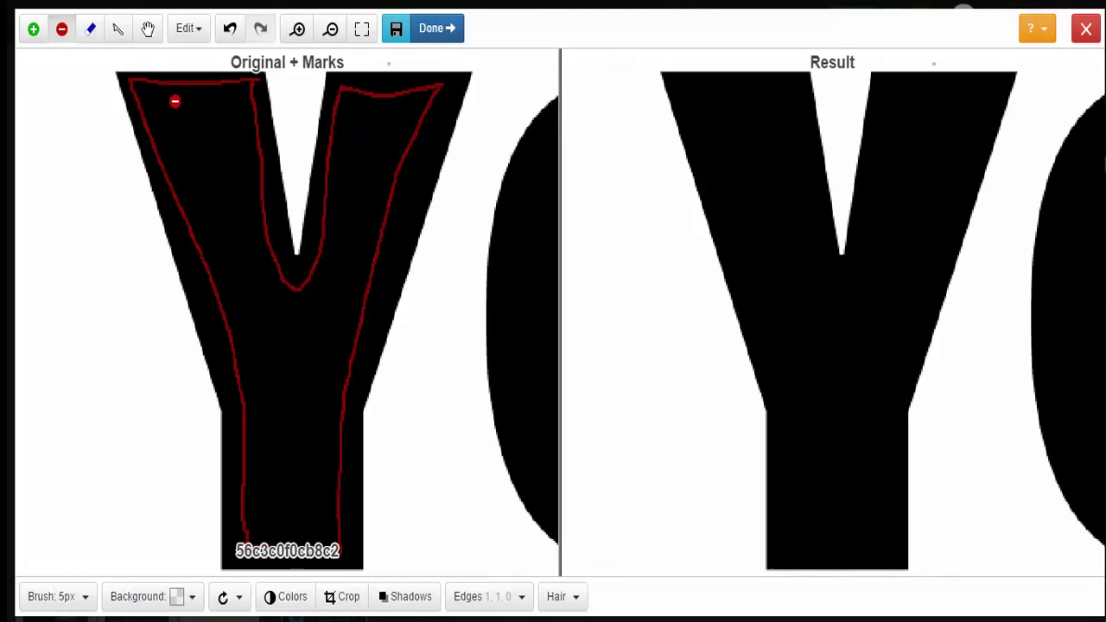
left_click(148, 30)
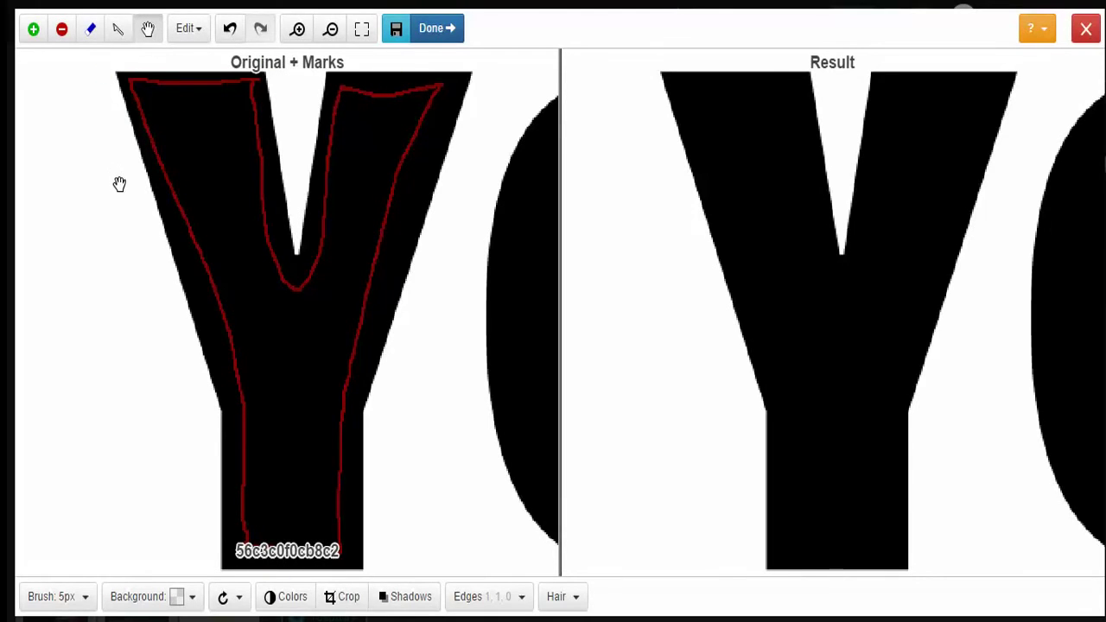
left_click_drag(482, 189, 132, 133)
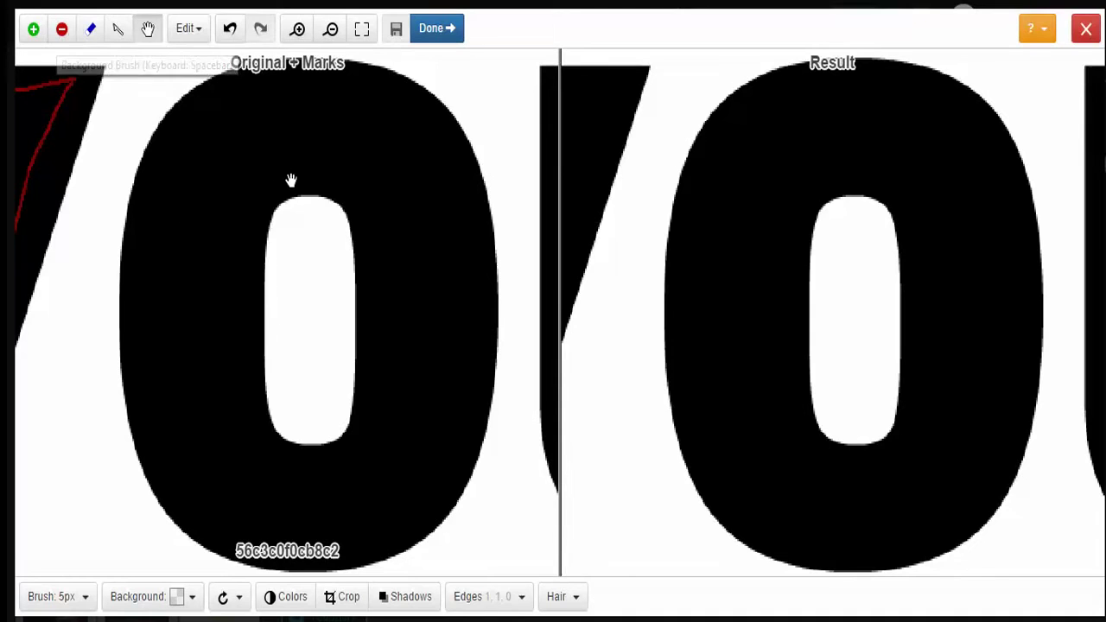
Draw removal loops around the O's hole and inside the O, plus marks beside the U.
left_click(61, 31)
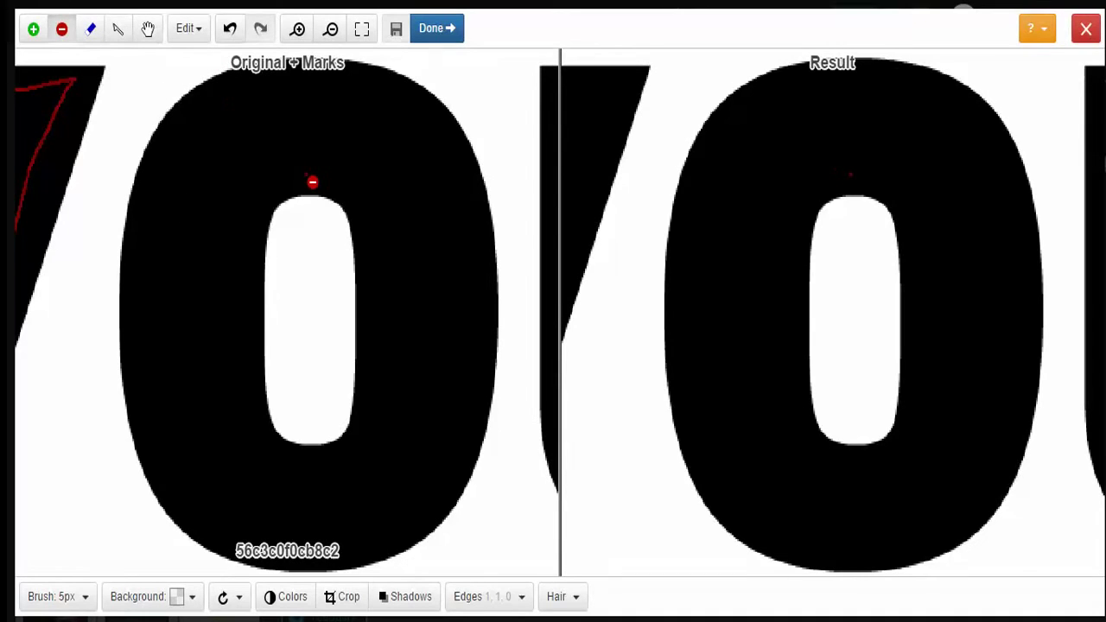
mouse_move(313, 188)
left_mouse_down()
mouse_move(261, 211)
mouse_move(247, 268)
left_mouse_up()
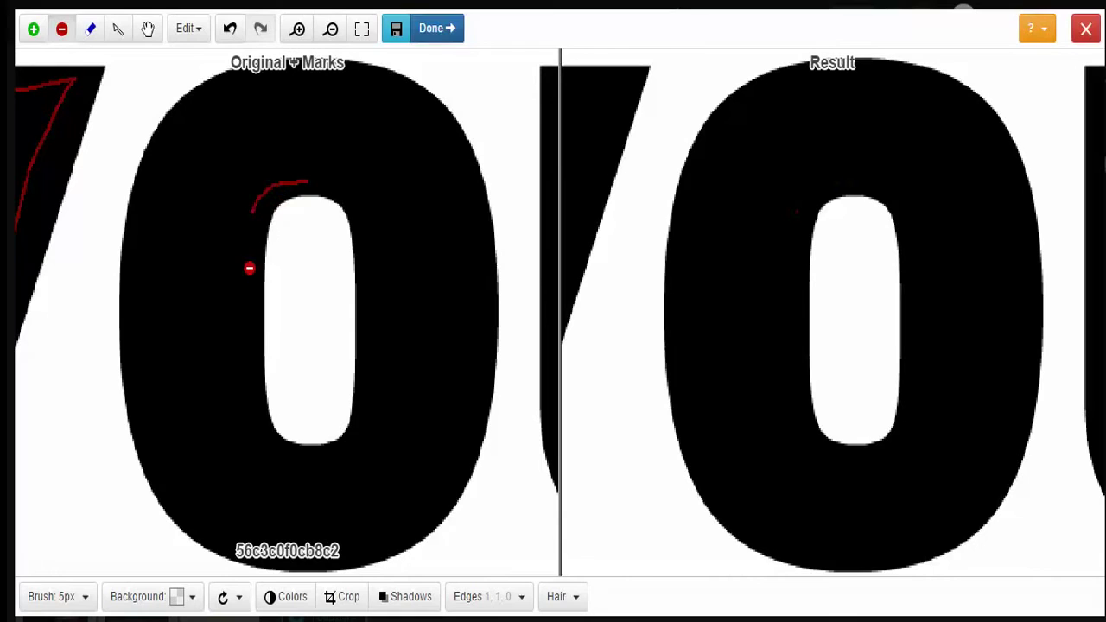
mouse_move(248, 345)
left_mouse_down()
mouse_move(268, 466)
mouse_move(330, 476)
mouse_move(378, 462)
mouse_move(394, 282)
mouse_move(379, 205)
mouse_move(308, 180)
left_mouse_up()
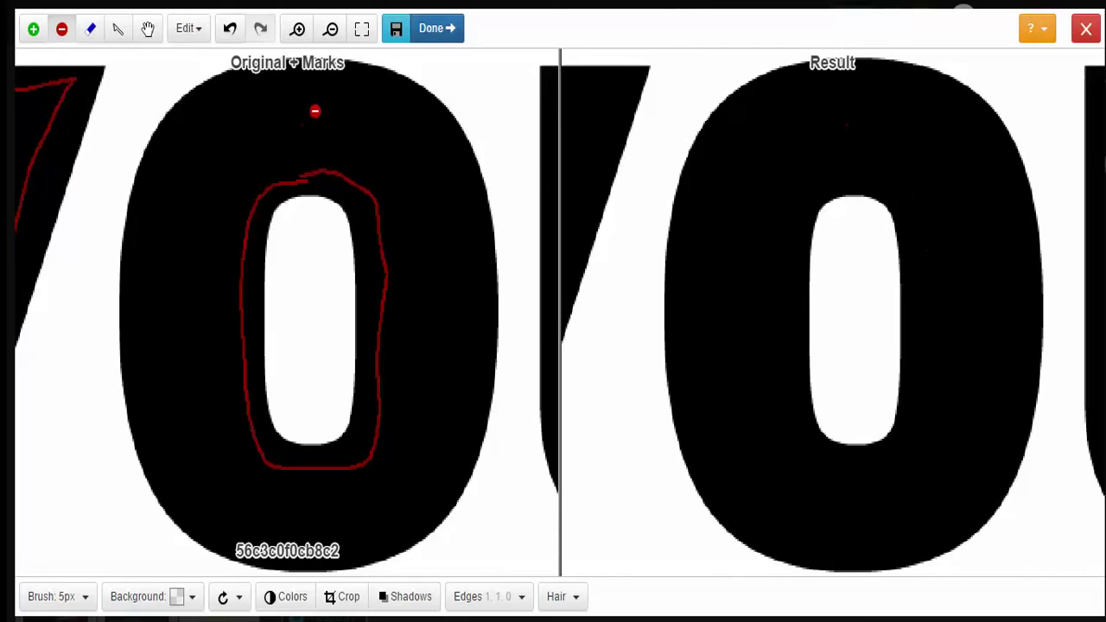
mouse_move(307, 76)
left_mouse_down()
mouse_move(210, 122)
mouse_move(183, 155)
mouse_move(162, 275)
left_mouse_up()
mouse_move(169, 321)
left_mouse_down()
mouse_move(188, 466)
mouse_move(218, 512)
mouse_move(257, 538)
mouse_move(320, 536)
left_mouse_up()
mouse_move(390, 497)
left_mouse_down()
mouse_move(420, 445)
mouse_move(441, 347)
mouse_move(434, 232)
mouse_move(378, 108)
mouse_move(343, 81)
mouse_move(306, 74)
left_mouse_up()
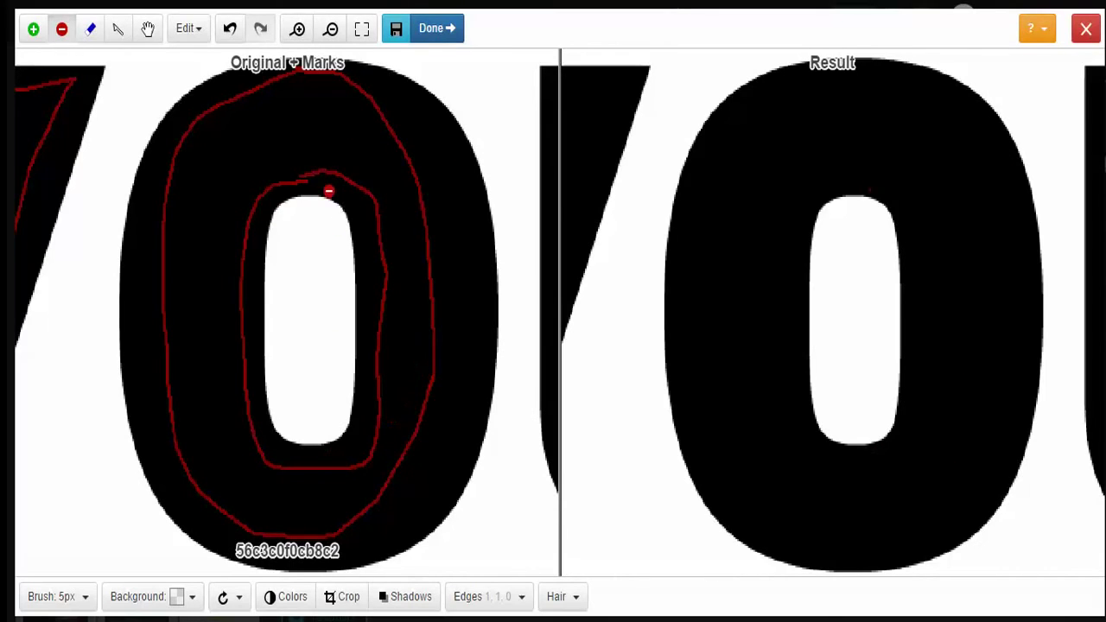
left_click(316, 239)
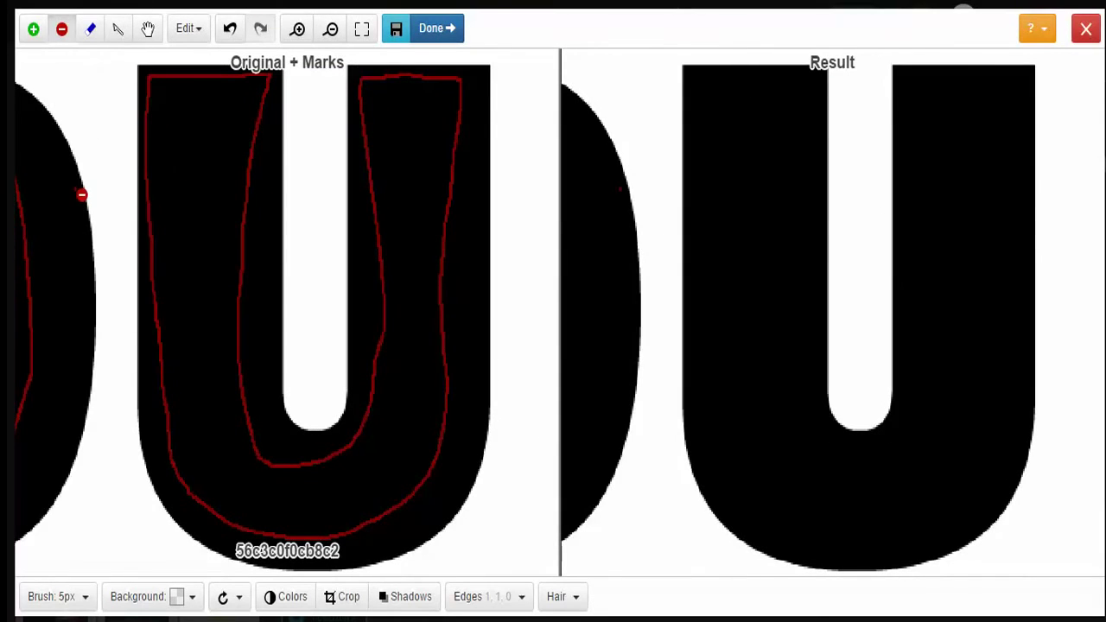
left_click(130, 138)
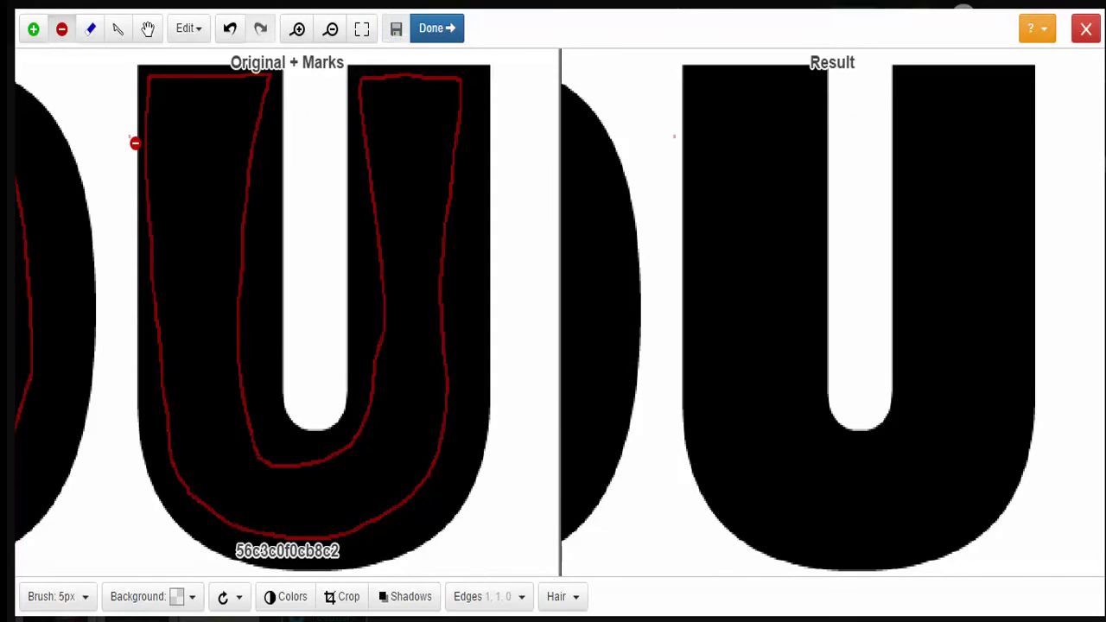
Zoom out to the whole word, then zoom back in and pan to the letter U.
left_click(332, 31)
left_click(332, 30)
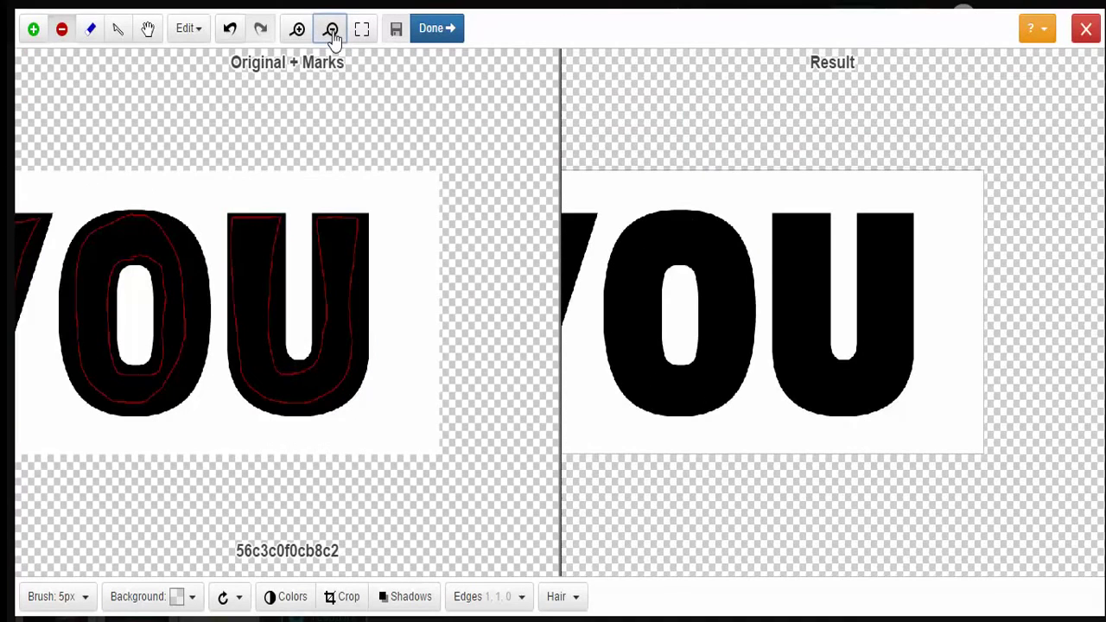
left_click(147, 30)
left_click_drag(144, 181, 302, 181)
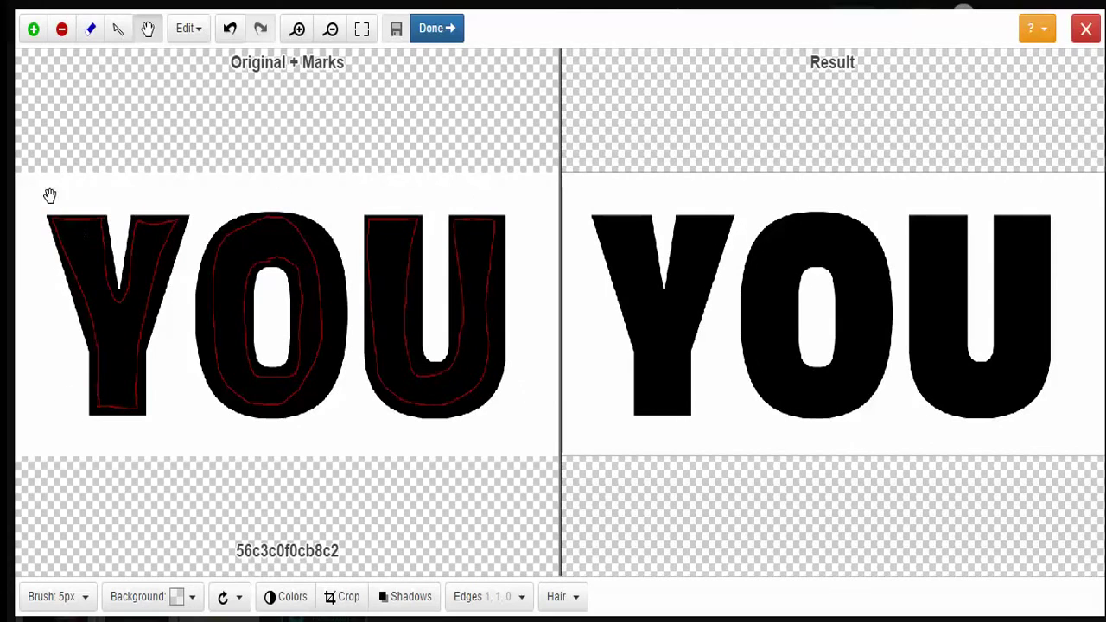
left_click(297, 30)
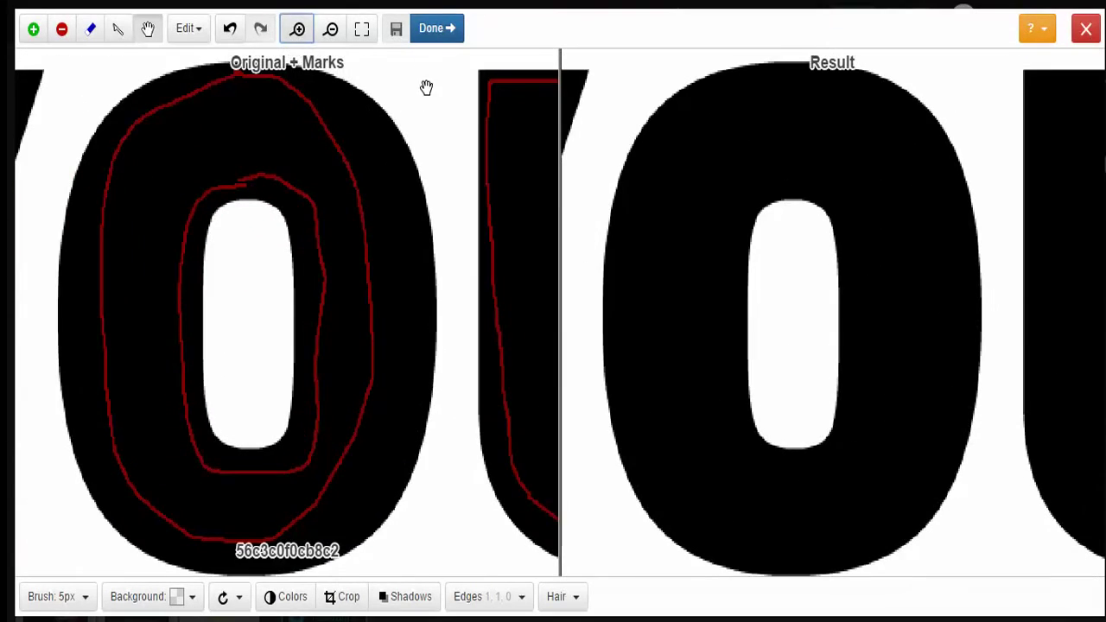
left_click_drag(425, 89, 129, 74)
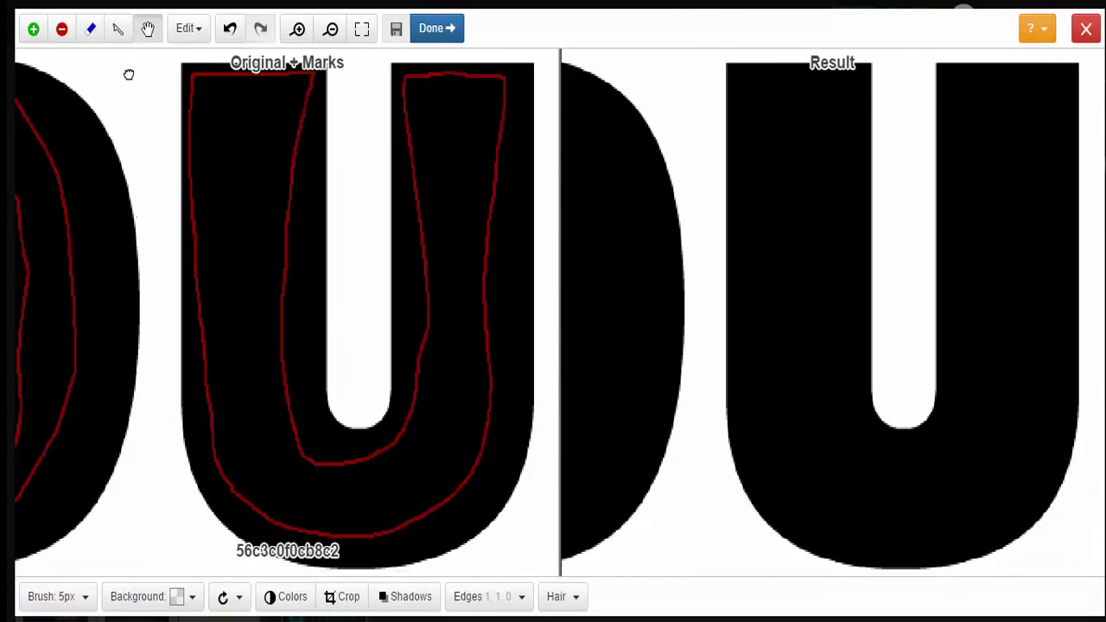
Add four green keep marks in the white space around the U.
left_click(33, 30)
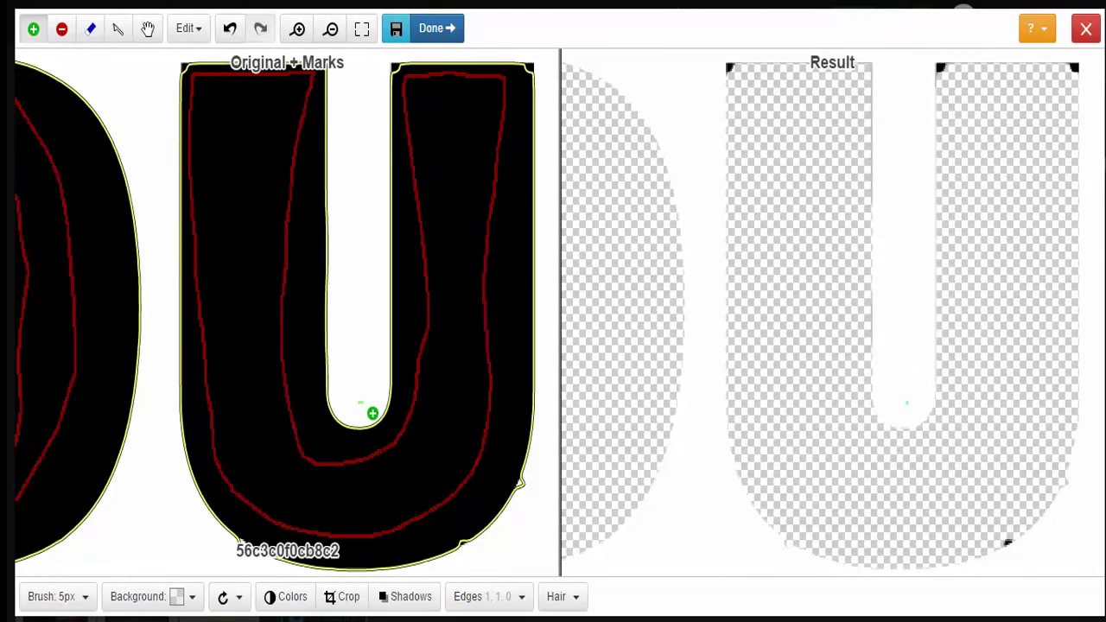
left_click(529, 496)
left_click(191, 537)
left_click(154, 284)
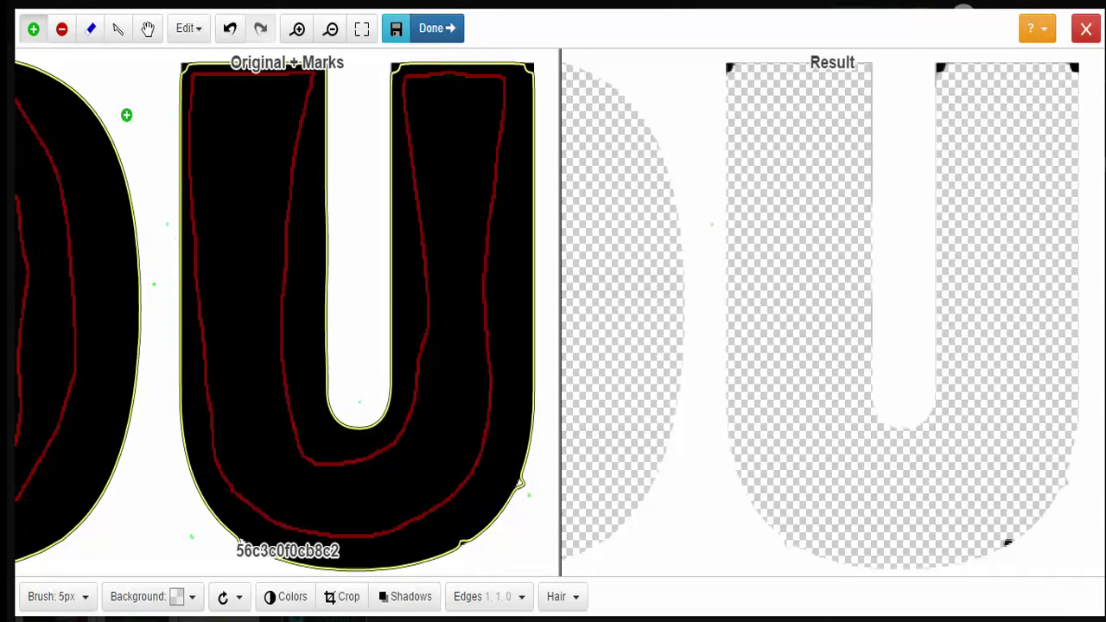
left_click(84, 78)
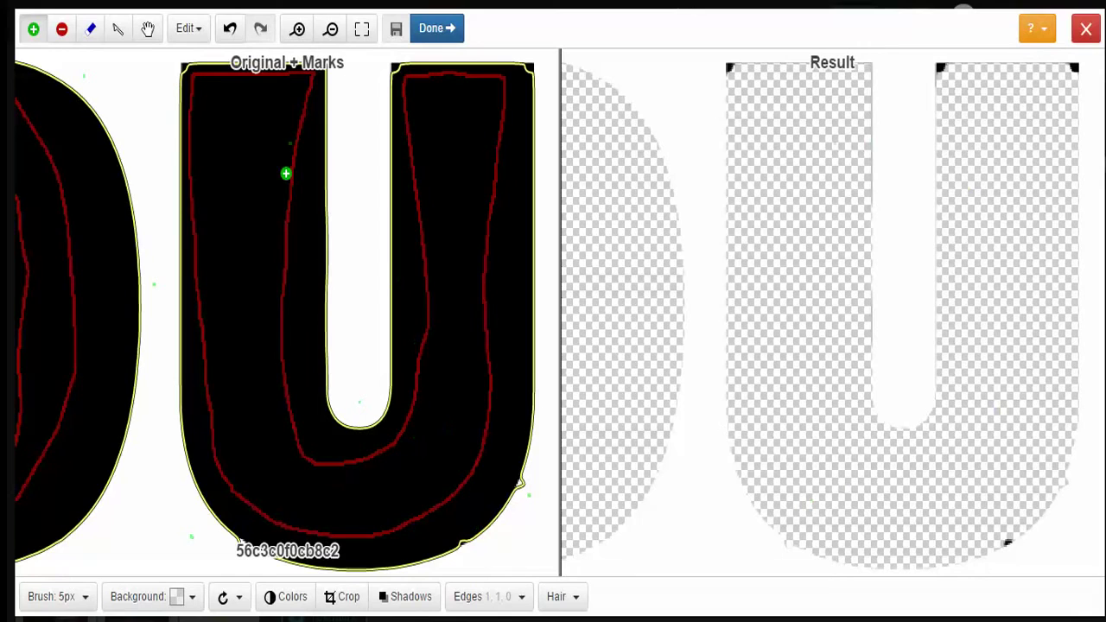
left_click(331, 31)
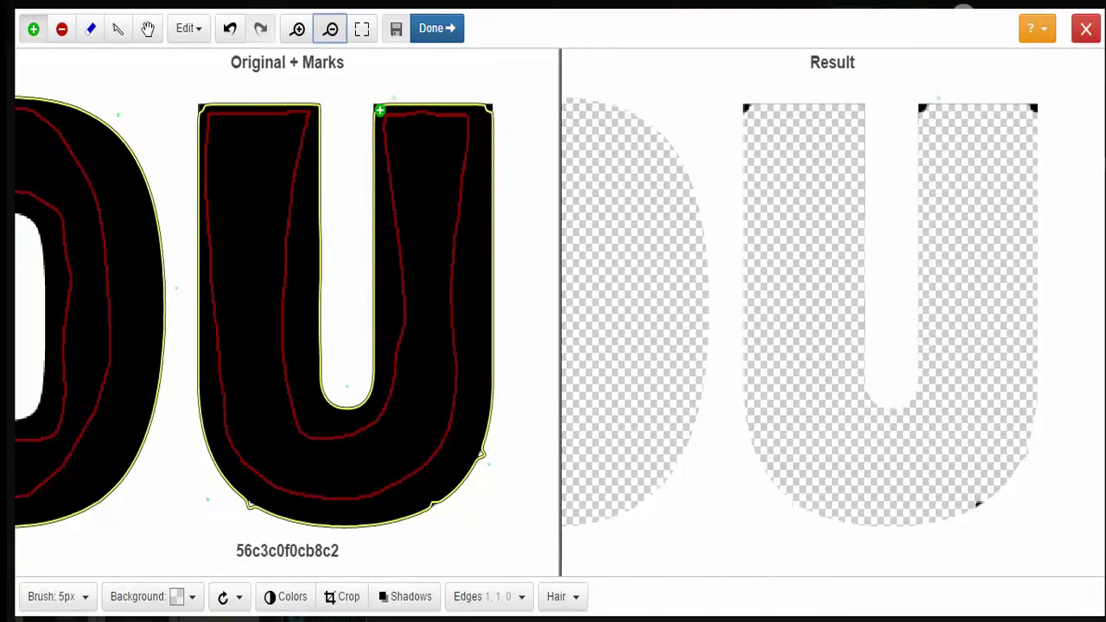
Add remove marks on black specks at the U's top corners, right arm top, and bottom edge.
key("space")
left_click(61, 31)
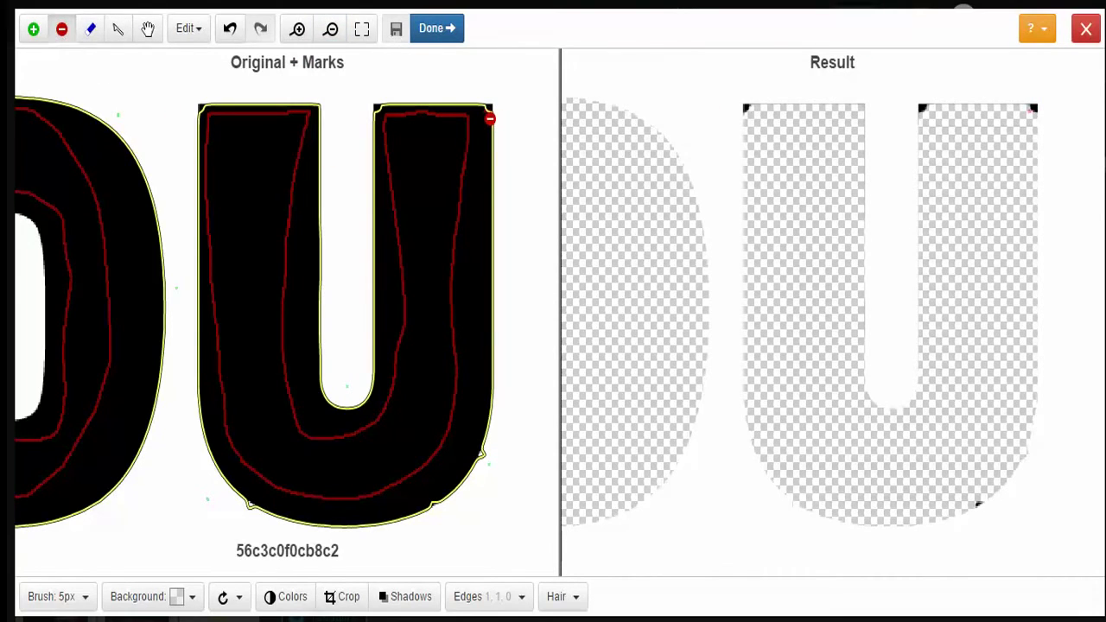
left_click(491, 112)
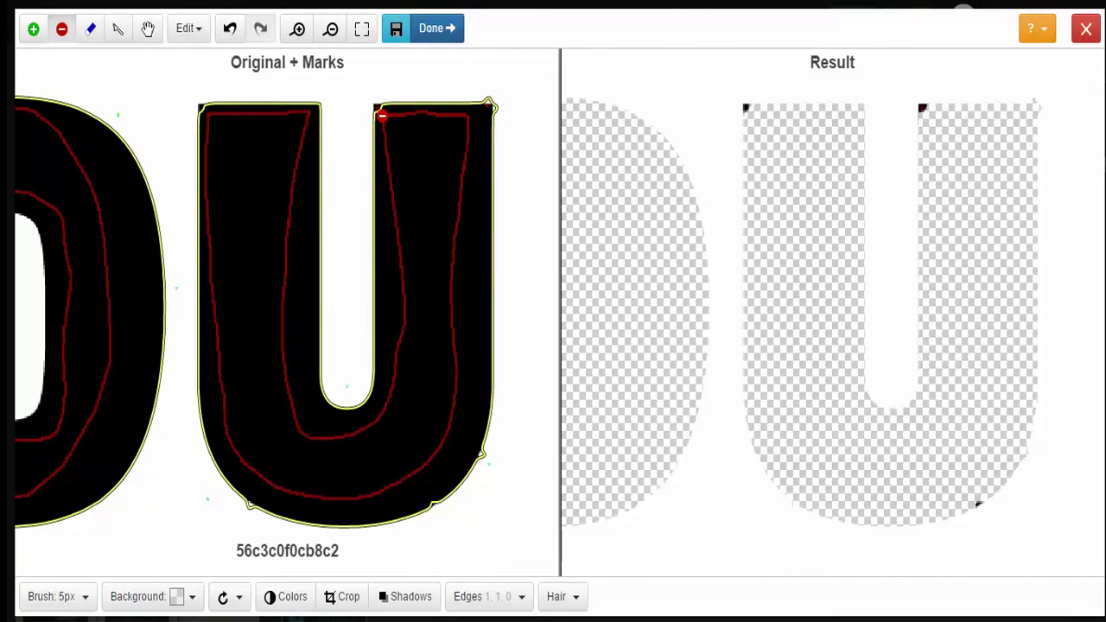
left_click(381, 116)
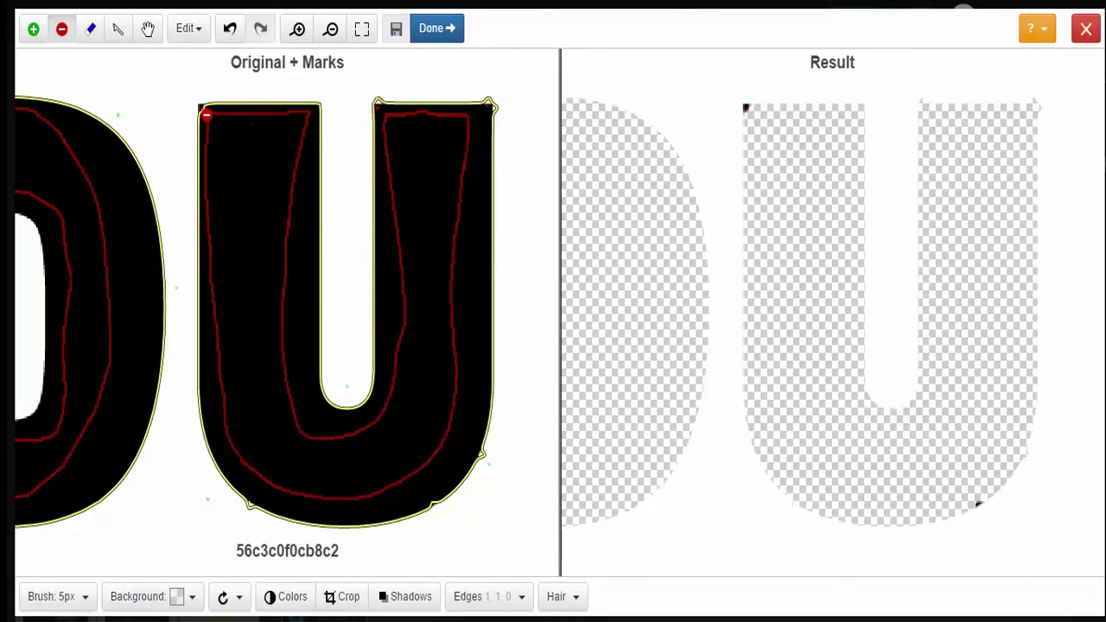
left_click(206, 114)
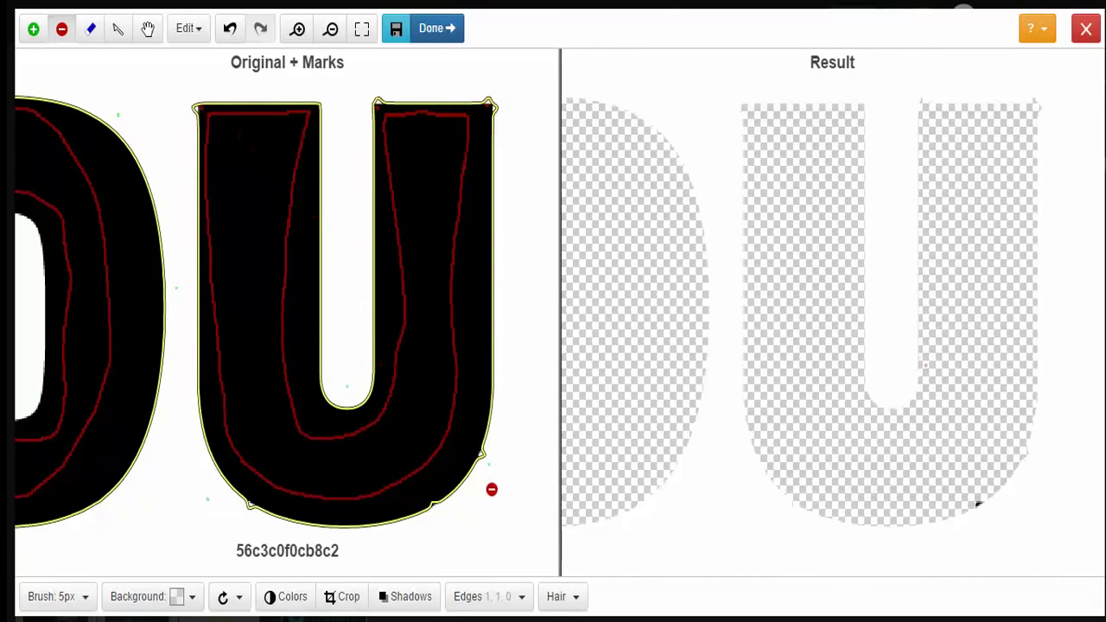
left_click(477, 468)
left_click(431, 499)
Add keep marks on the white area at the U's top corners, right arm, and lower-right edge.
left_click(32, 28)
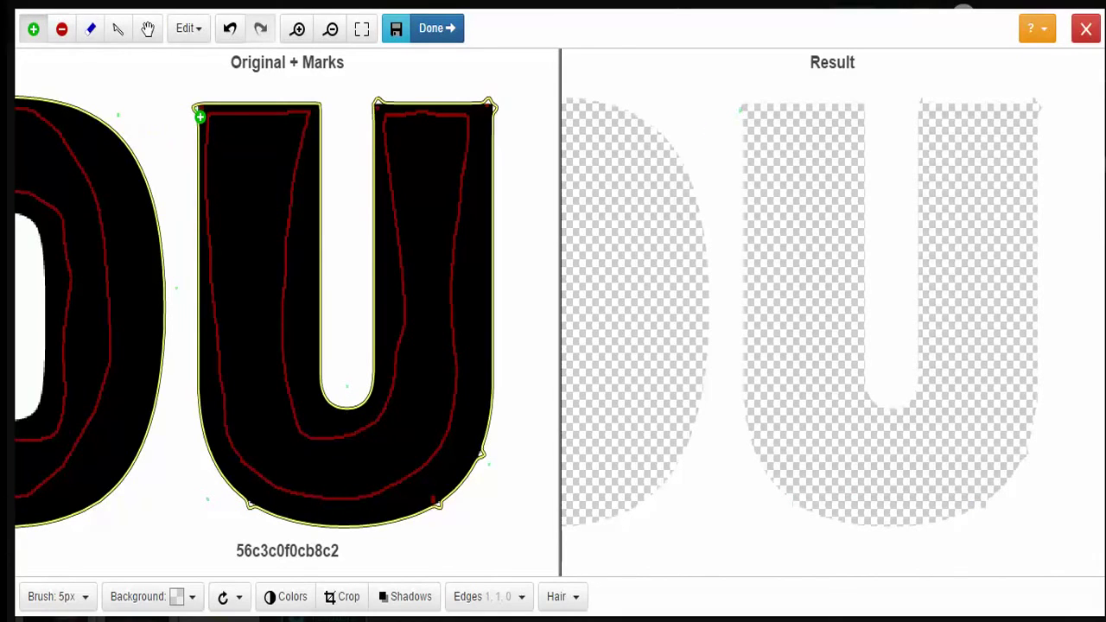
left_click(198, 114)
left_click(383, 102)
left_click(494, 108)
left_click(502, 115)
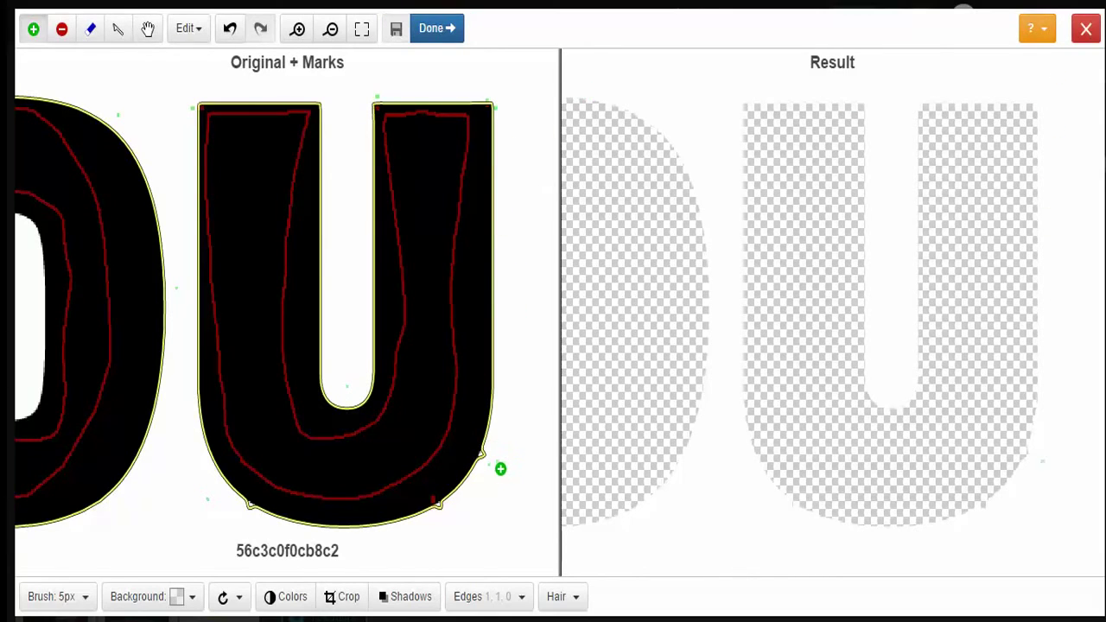
left_click_drag(490, 463, 493, 462)
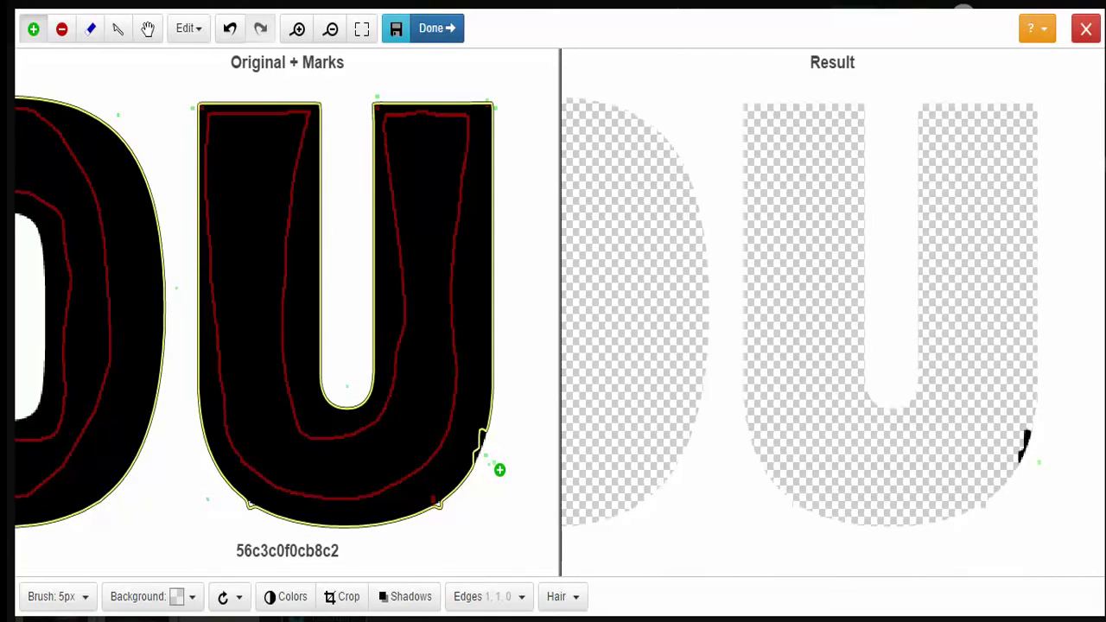
Erase the black sliver at the U's lower right while keeping its white lower-right edge.
left_click(63, 31)
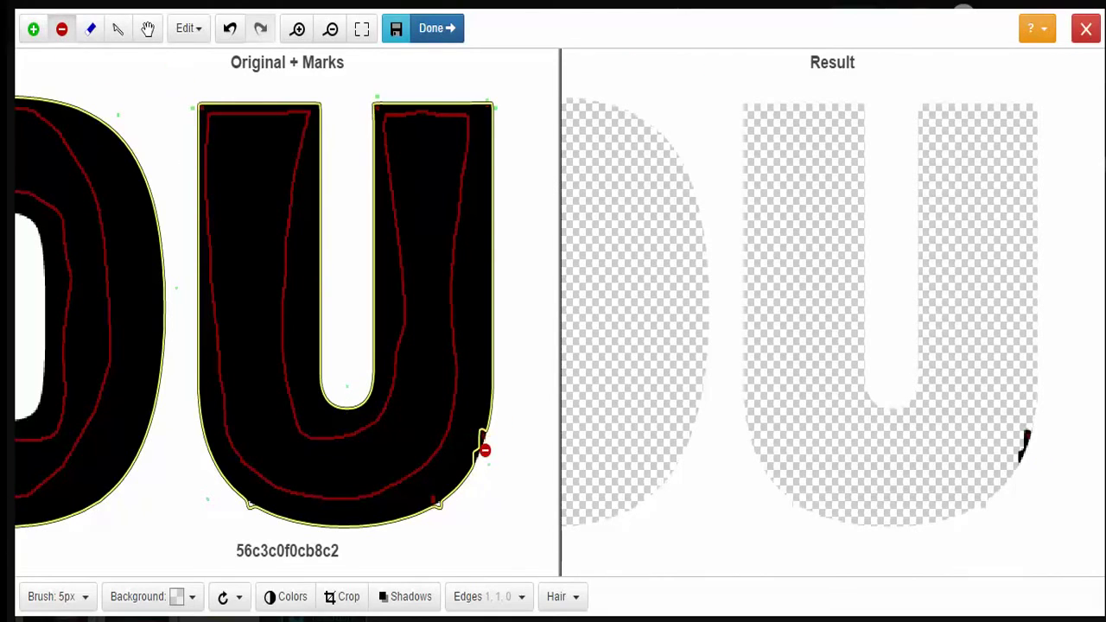
left_click_drag(485, 451, 462, 467)
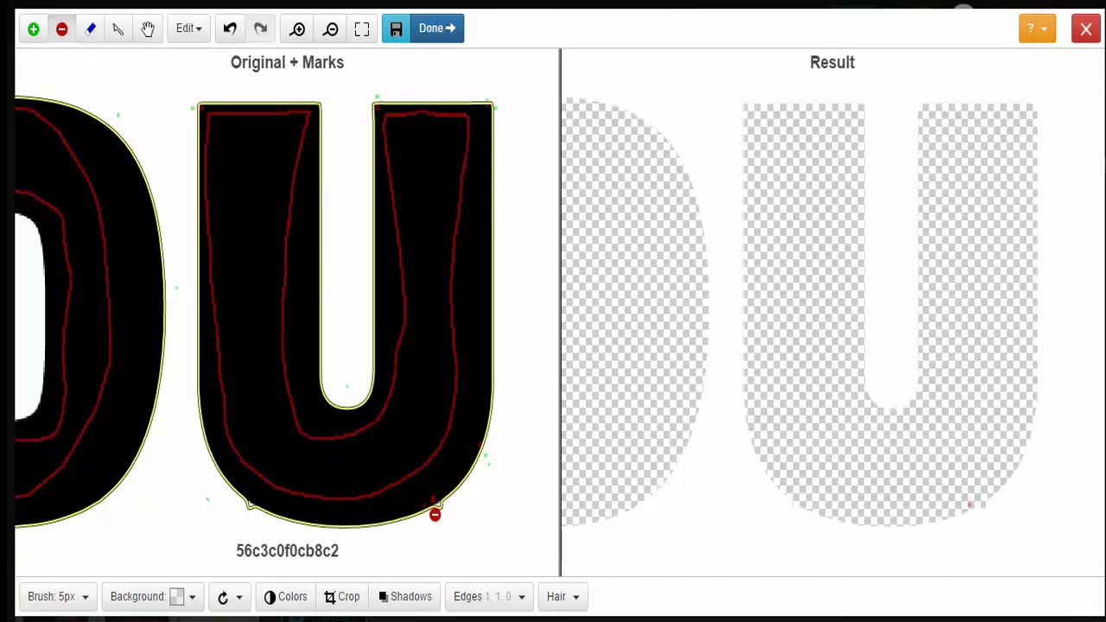
left_click(212, 134)
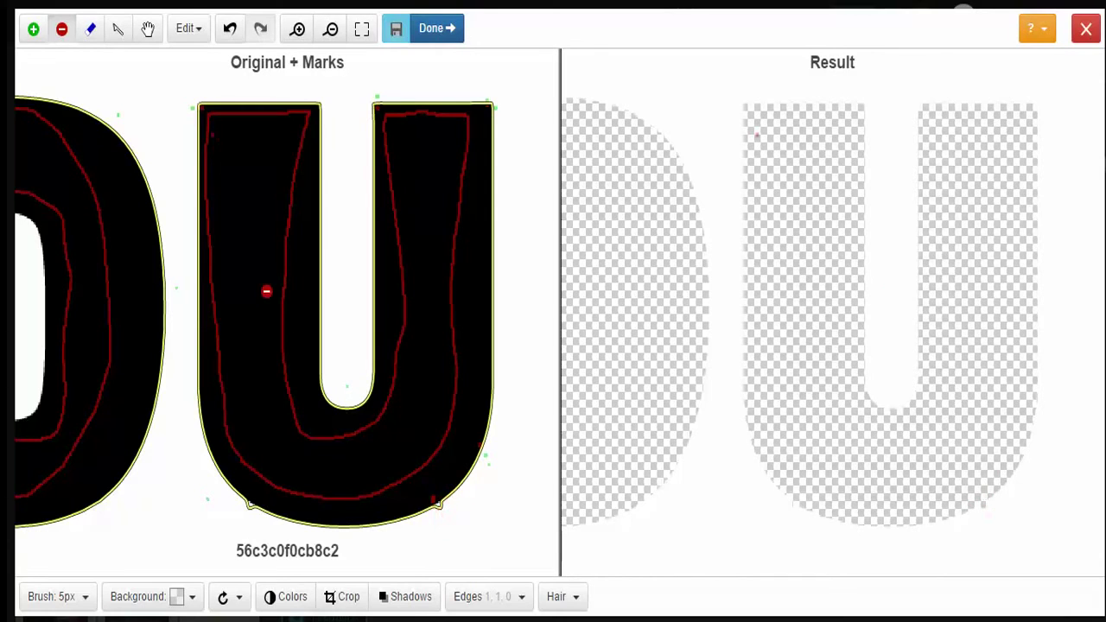
left_click(33, 29)
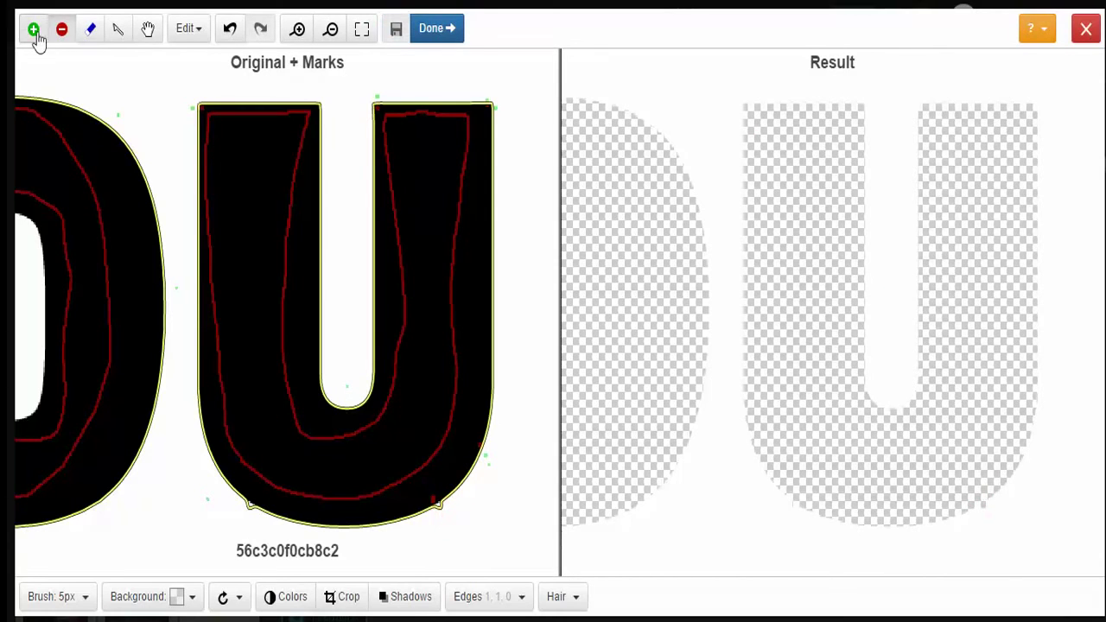
left_click(444, 516)
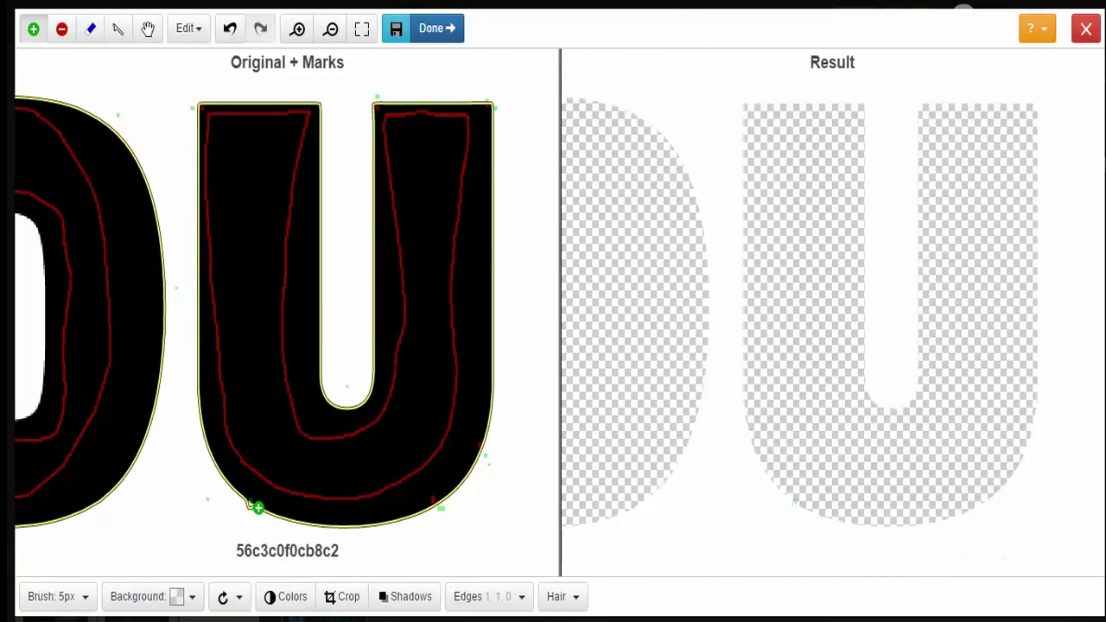
Mark the U's lower-left edge as background to clear the stray black speck.
left_click(61, 29)
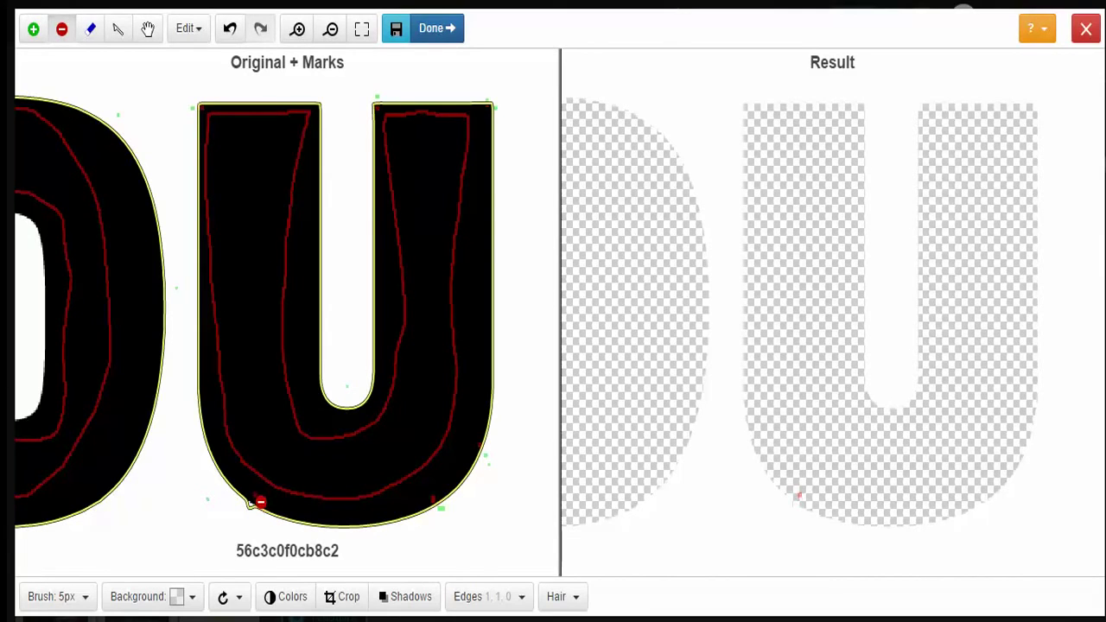
left_click(262, 505)
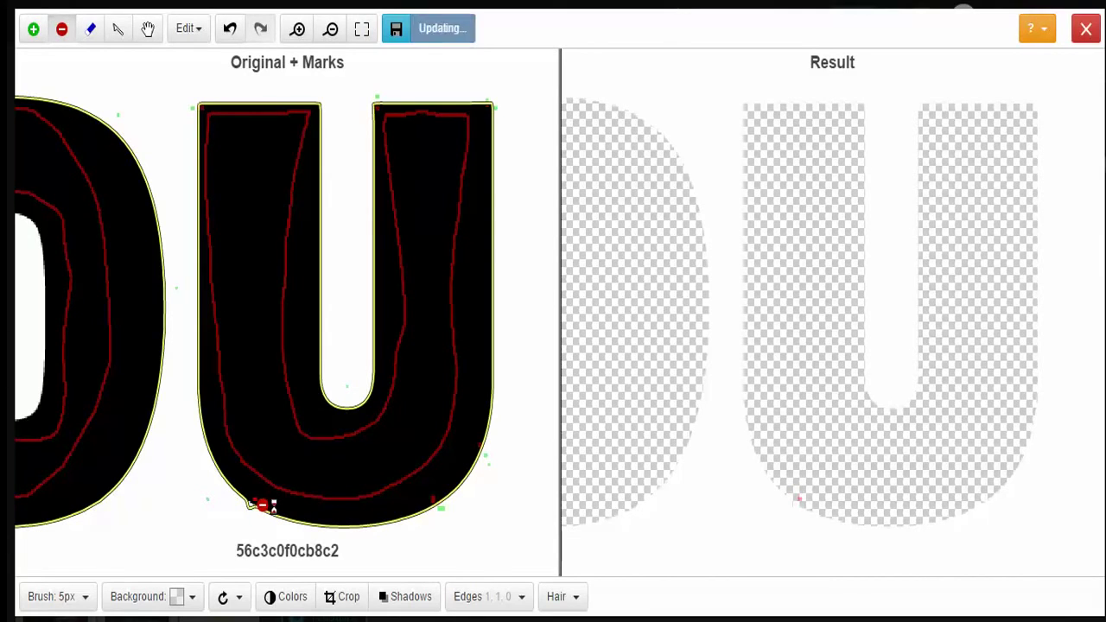
left_click(33, 29)
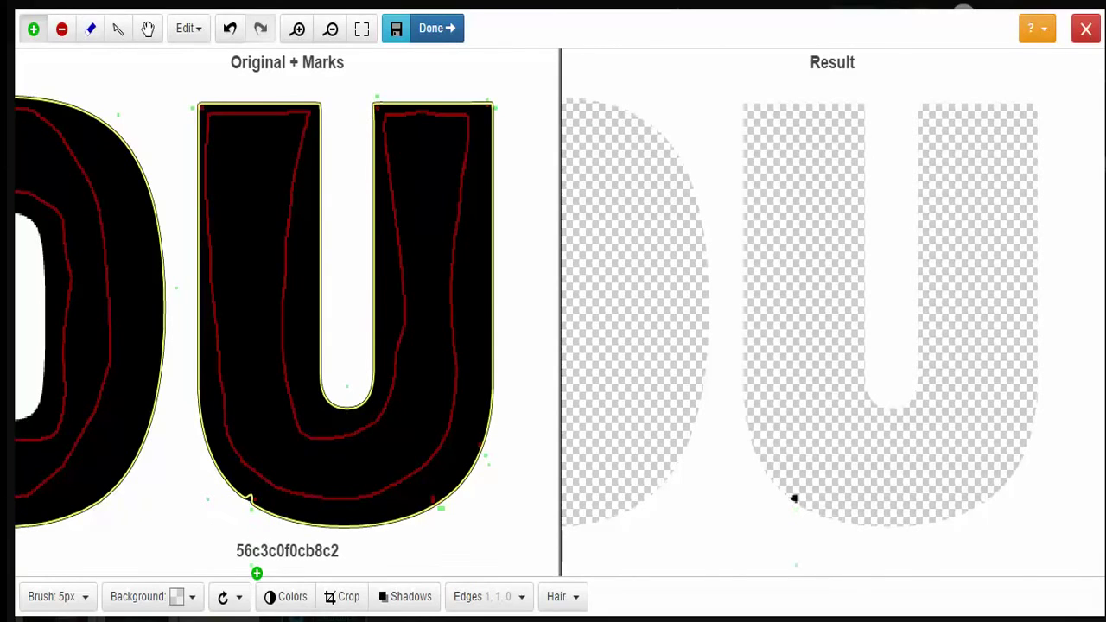
left_click(62, 30)
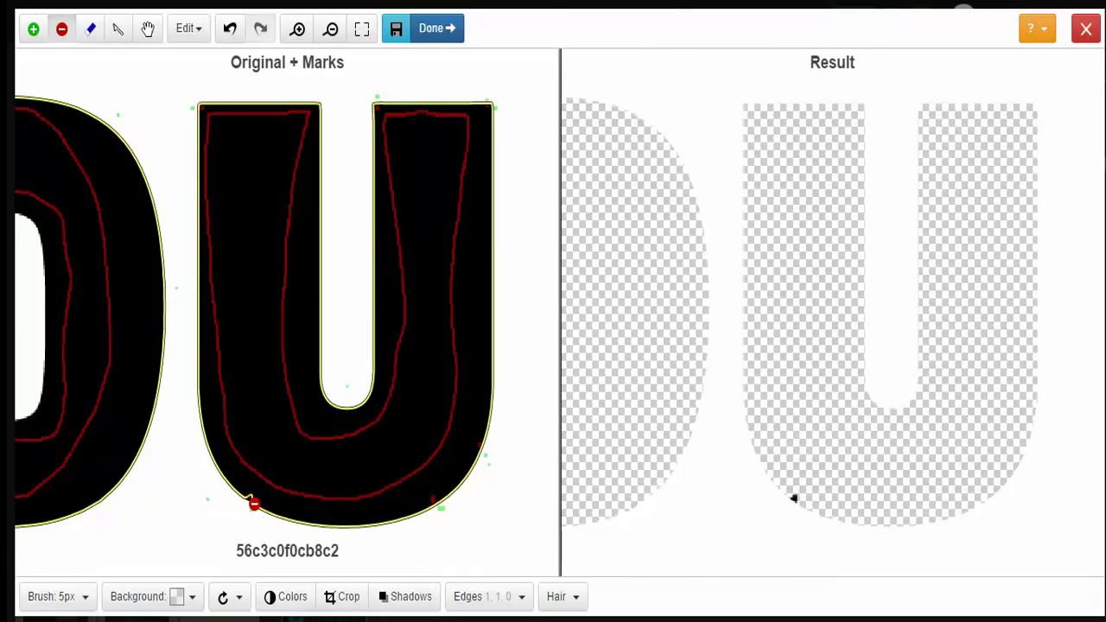
left_click(254, 504)
key("h")
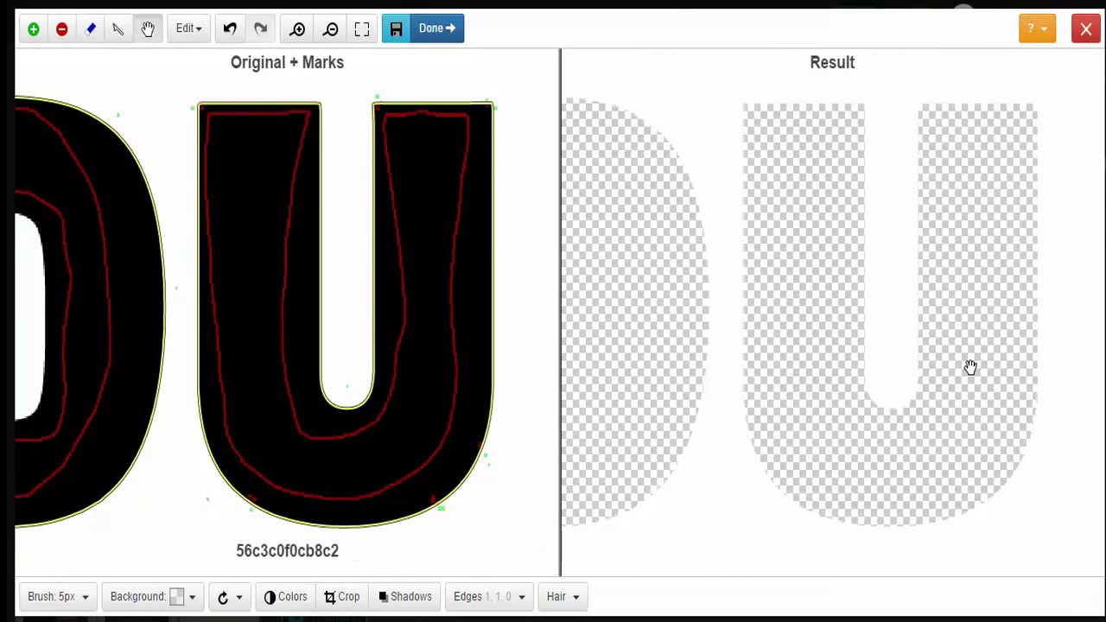
key("r")
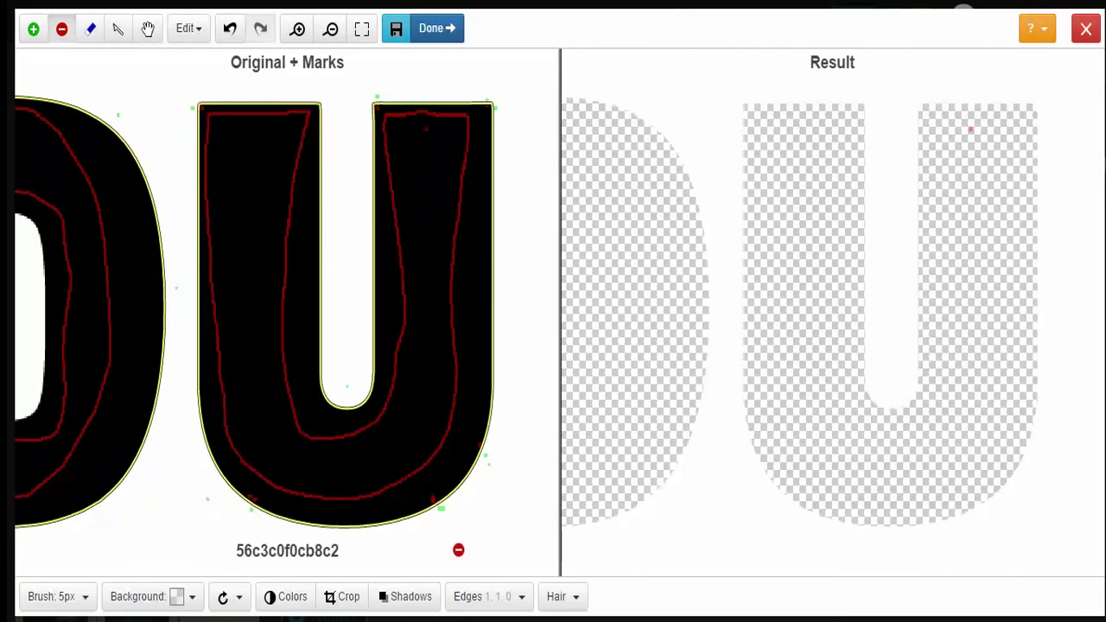
left_click(145, 29)
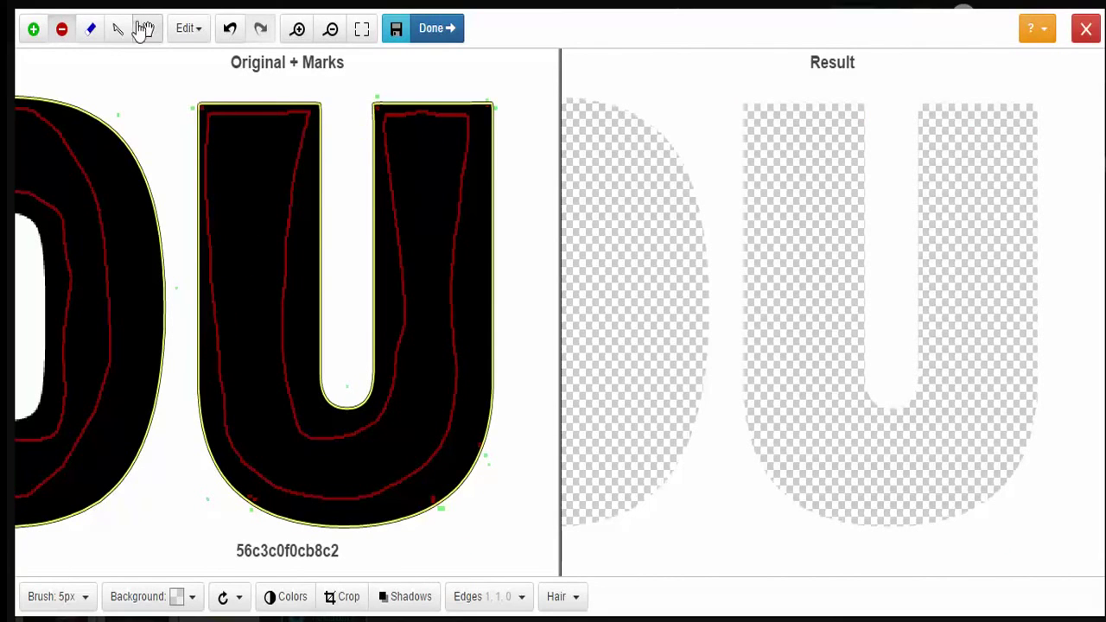
Keep the O's hole and clean its bottom edge with remove and keep marks.
left_click_drag(59, 82, 277, 87)
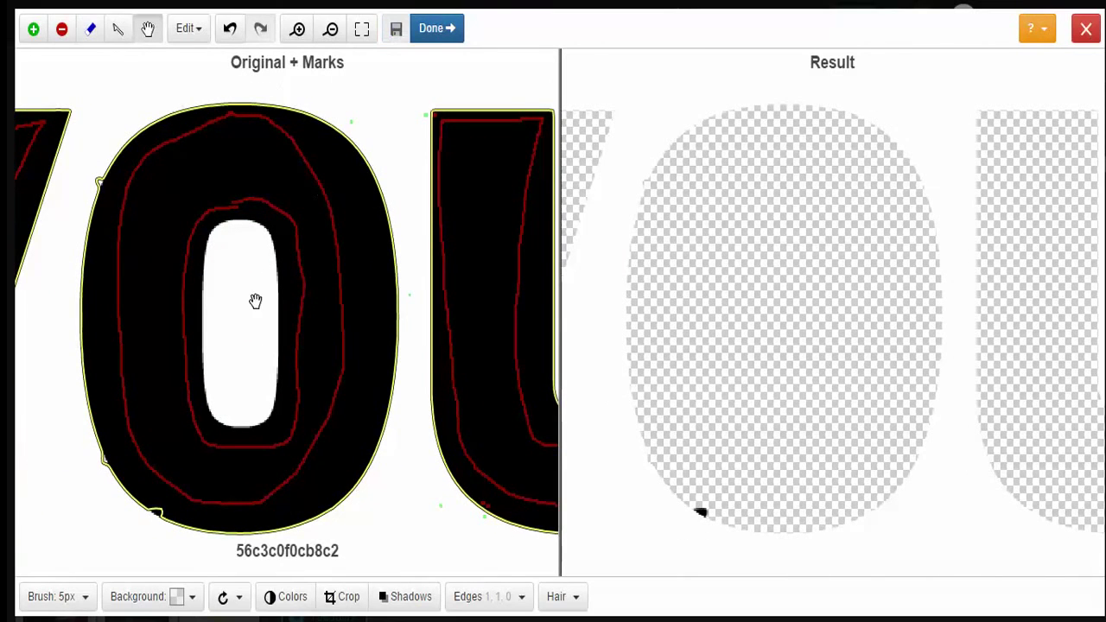
left_click(33, 29)
left_click(251, 324)
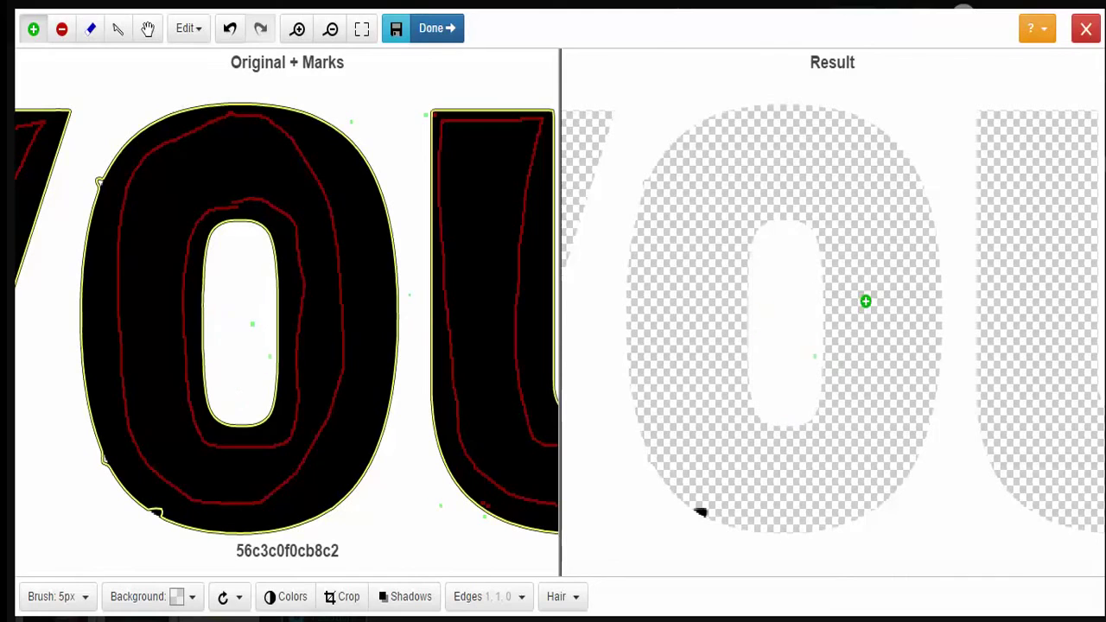
key("h")
left_click(61, 30)
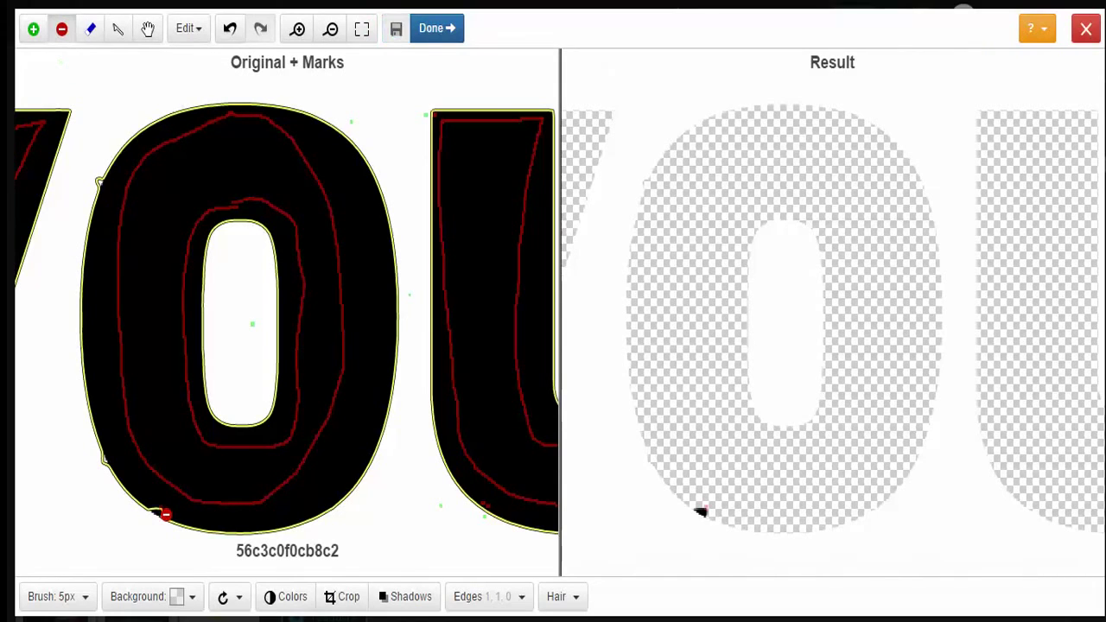
left_click(164, 513)
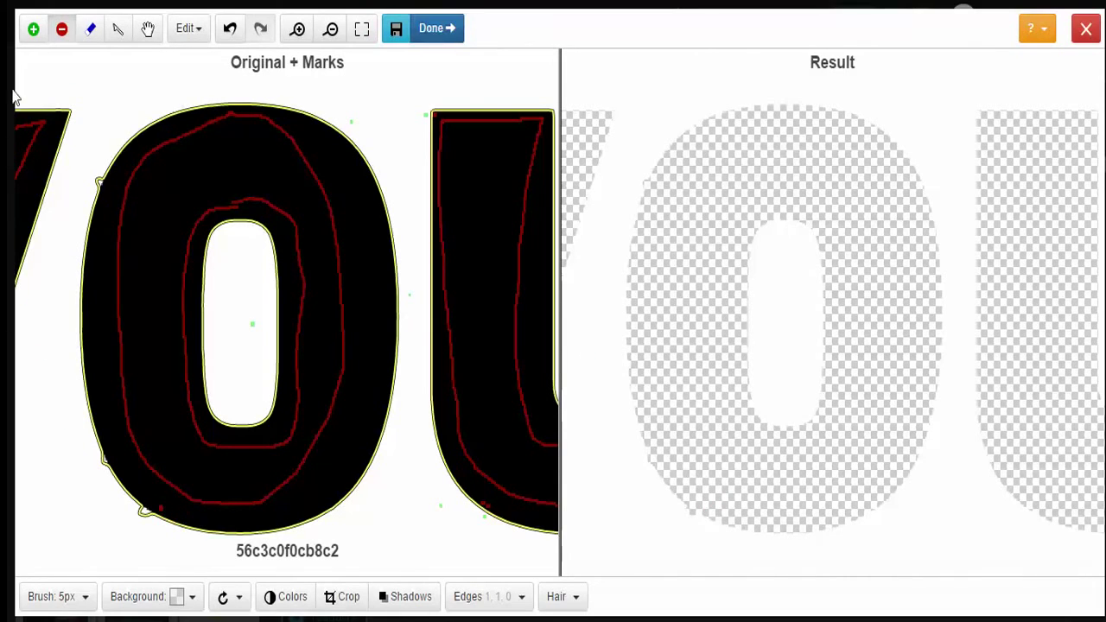
left_click(34, 29)
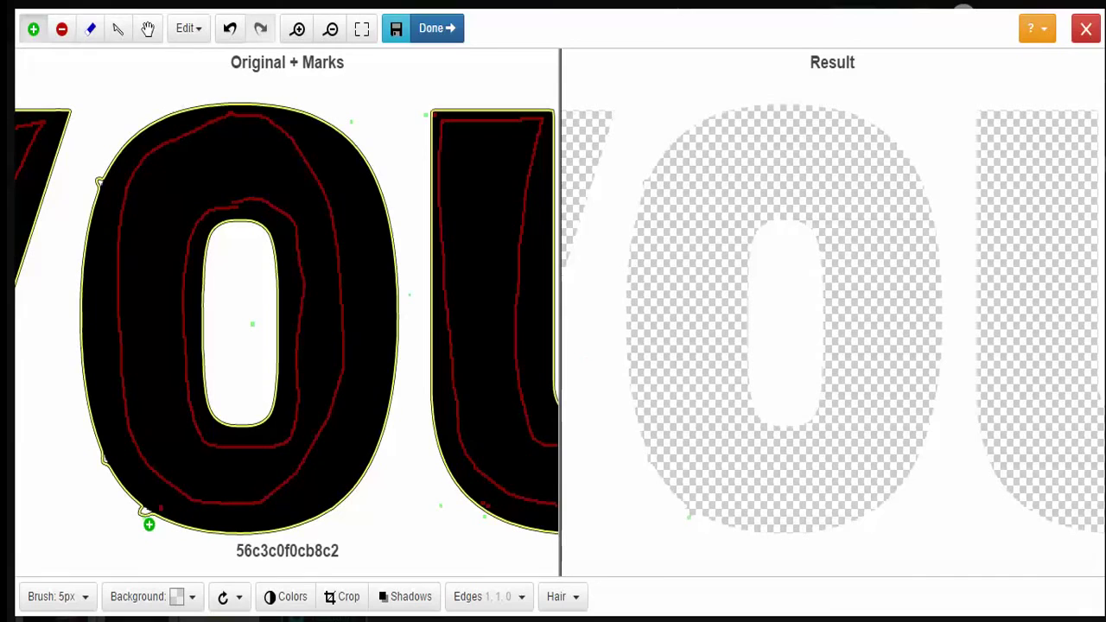
left_click(128, 544)
left_click(144, 515)
Clean the O's lower-left and upper-left edges with alternating remove and keep marks.
left_click(61, 29)
left_click(118, 463)
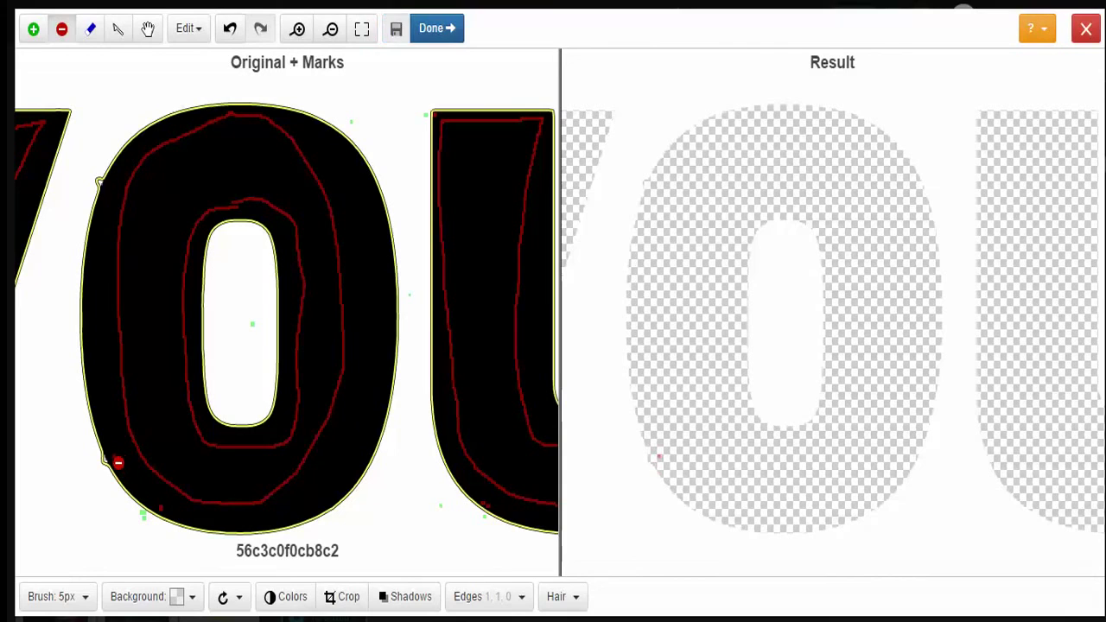
left_click(33, 29)
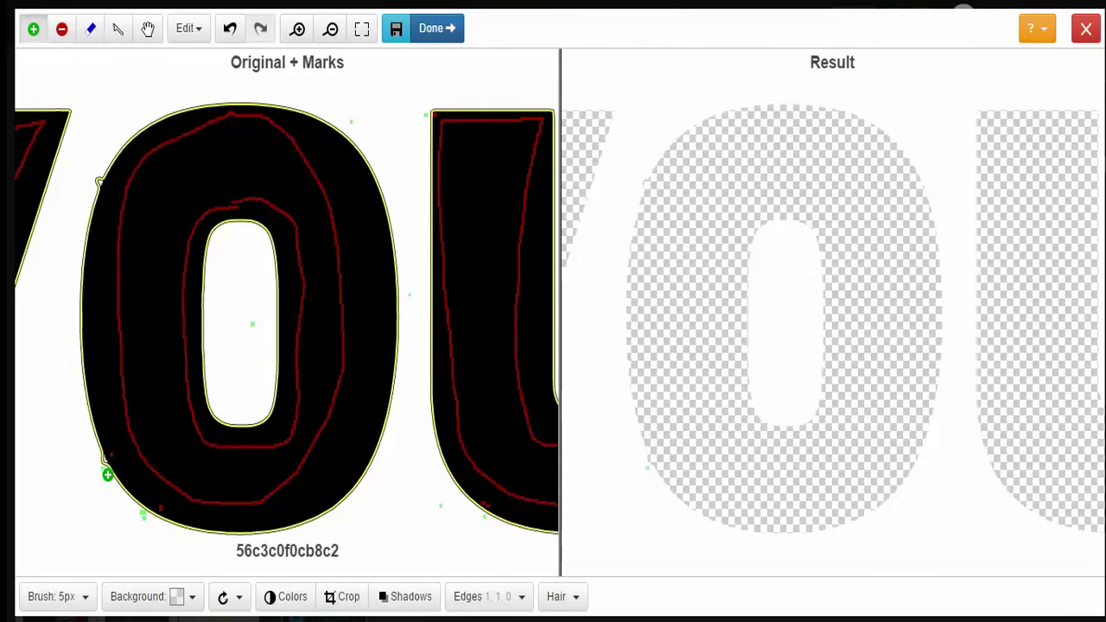
left_click_drag(107, 471, 102, 460)
left_click(60, 31)
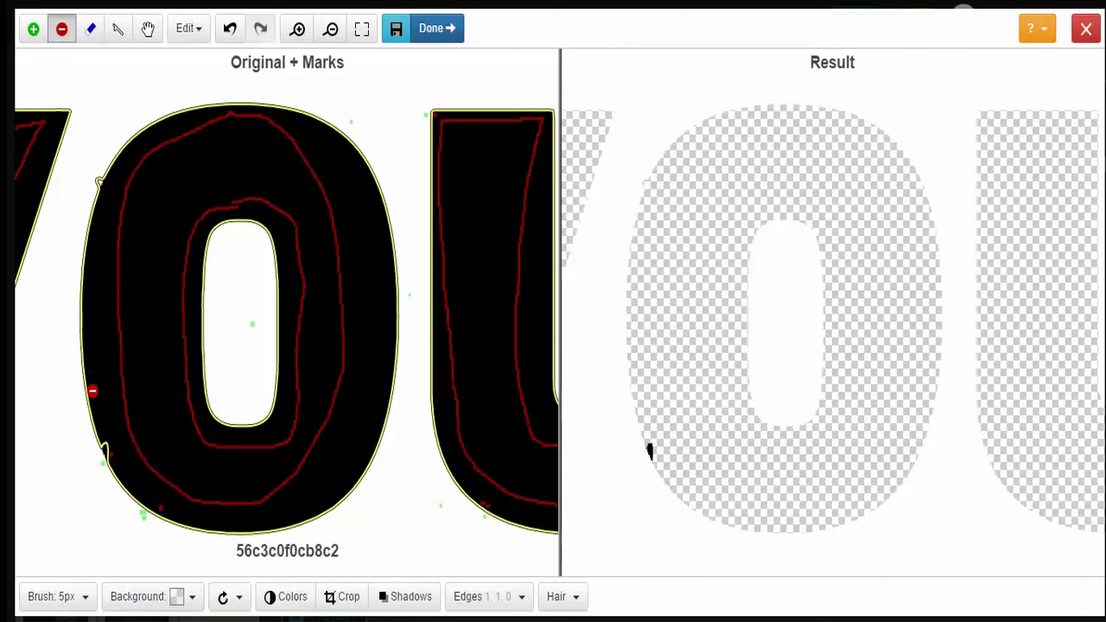
left_click(110, 451)
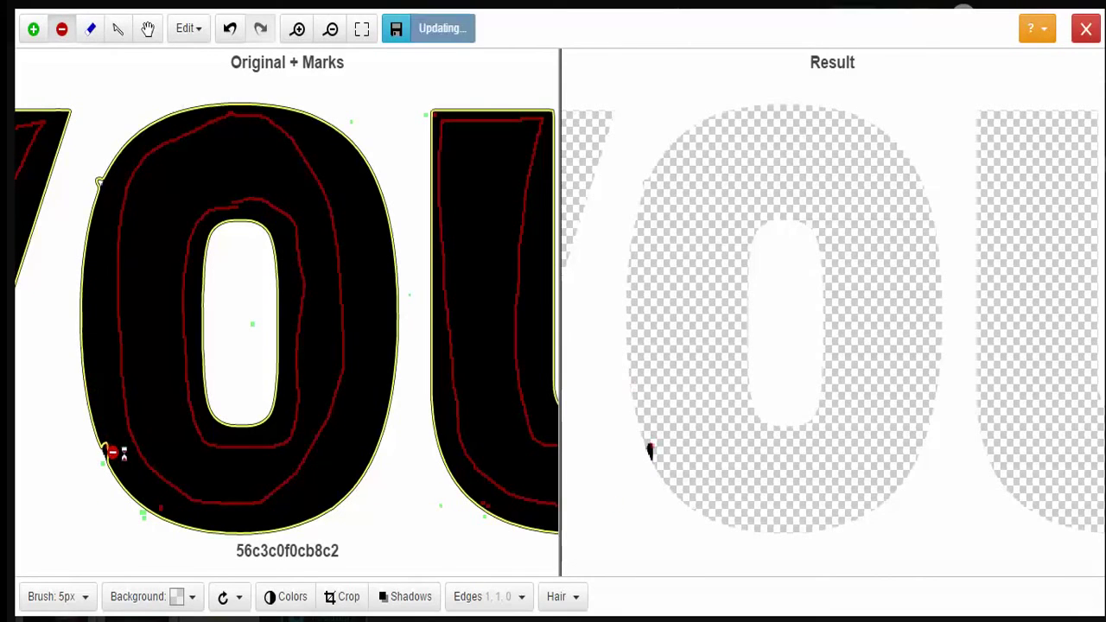
left_click(112, 192)
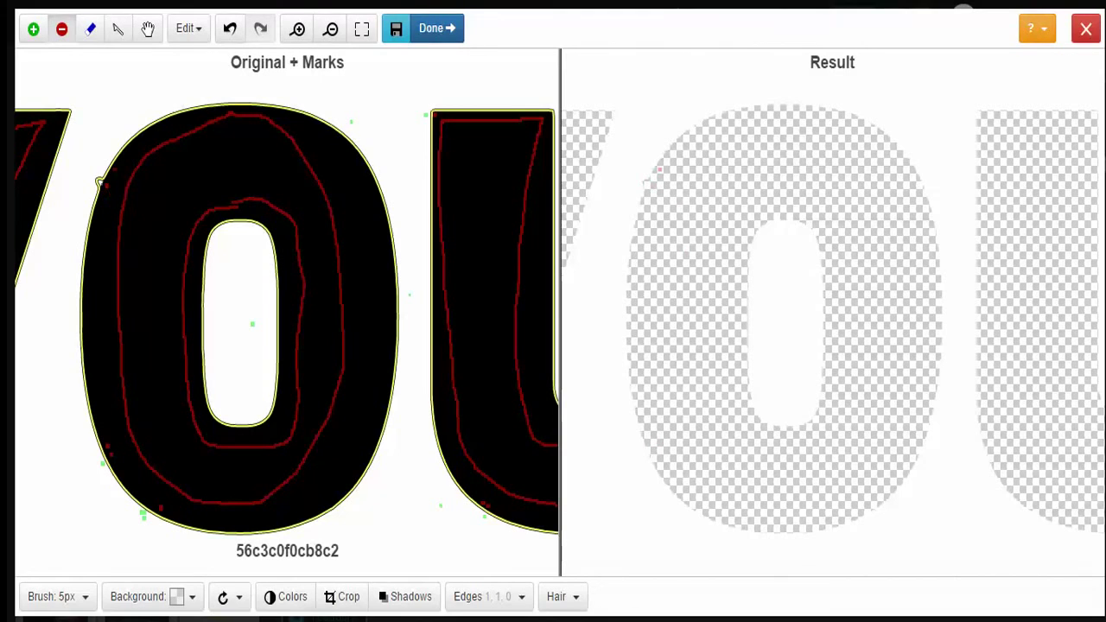
left_click(33, 29)
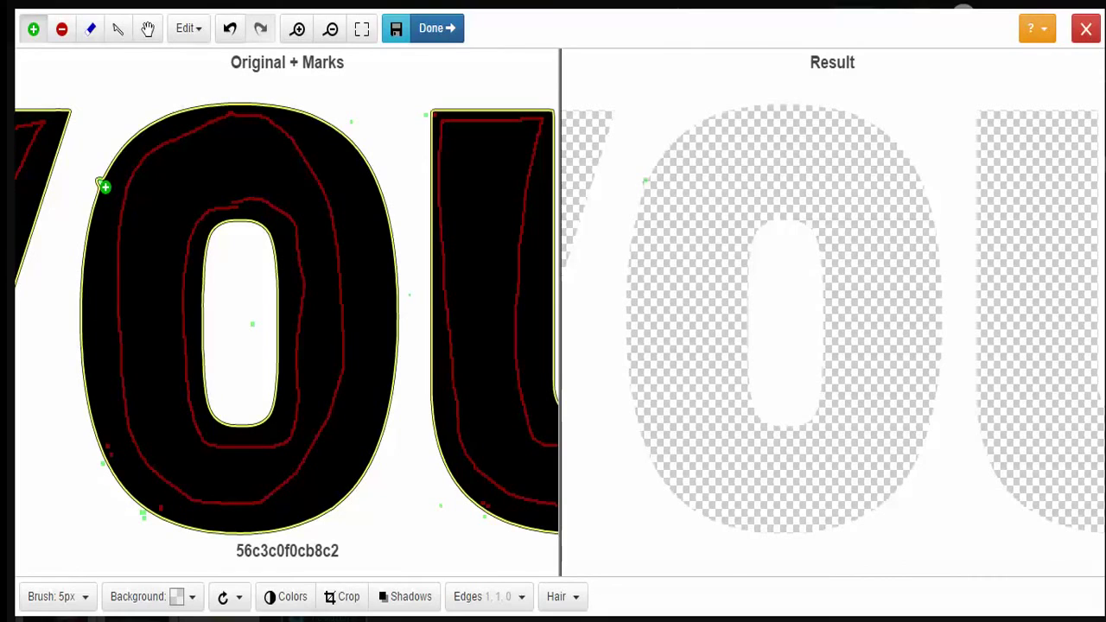
left_click(102, 182)
left_click(147, 29)
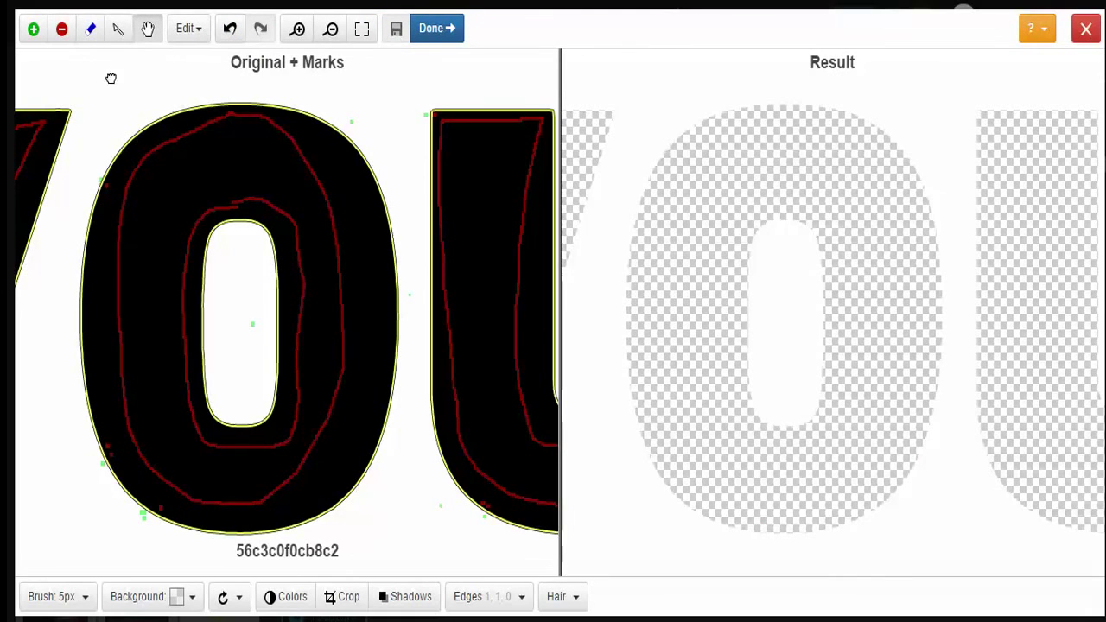
left_click_drag(109, 77, 450, 96)
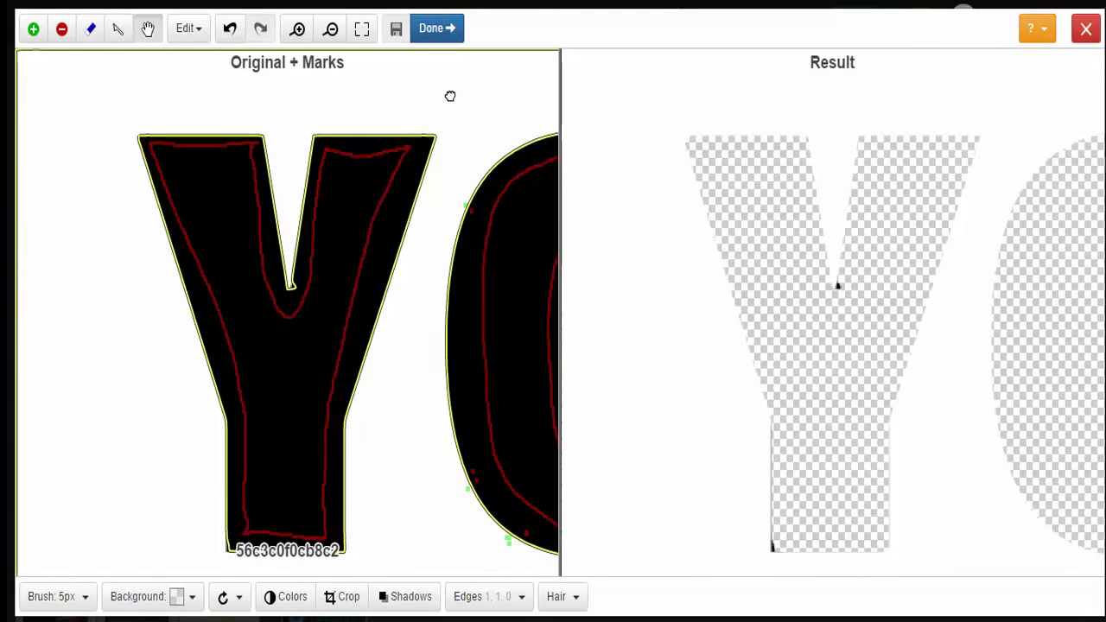
Remove the black bits in the Y's notch and bottom-left, adding keep marks beside them.
left_click(60, 35)
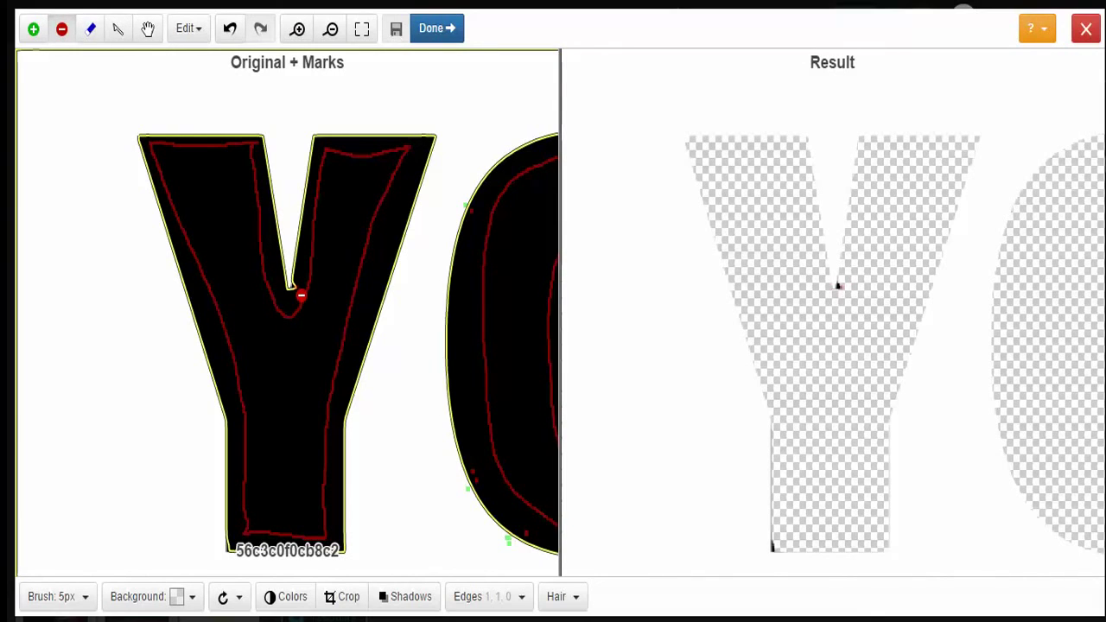
left_click(300, 295)
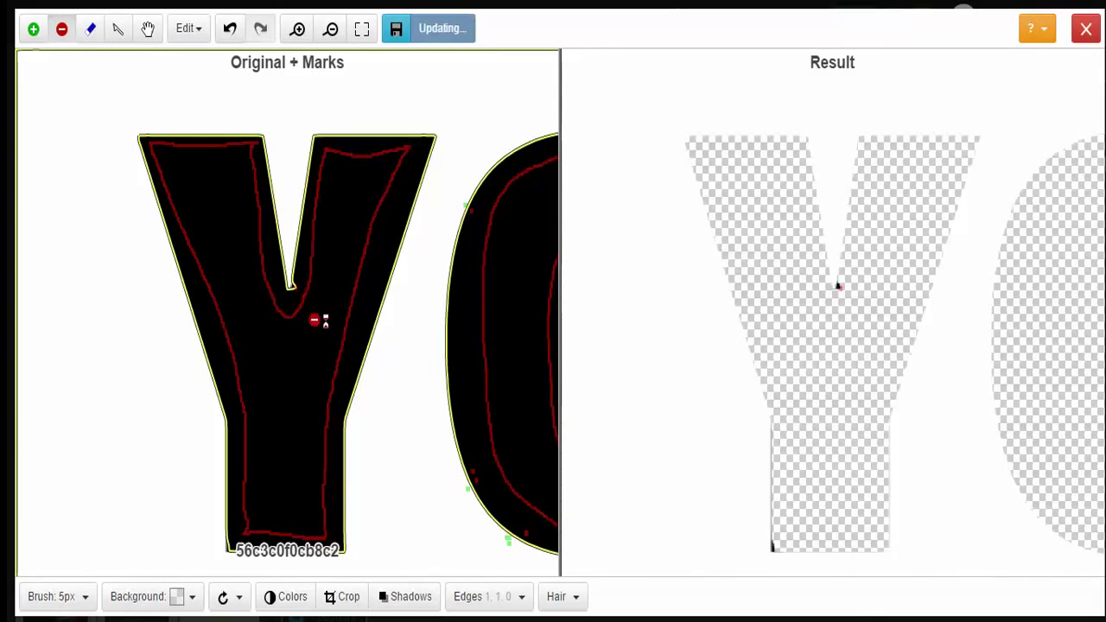
left_click(33, 35)
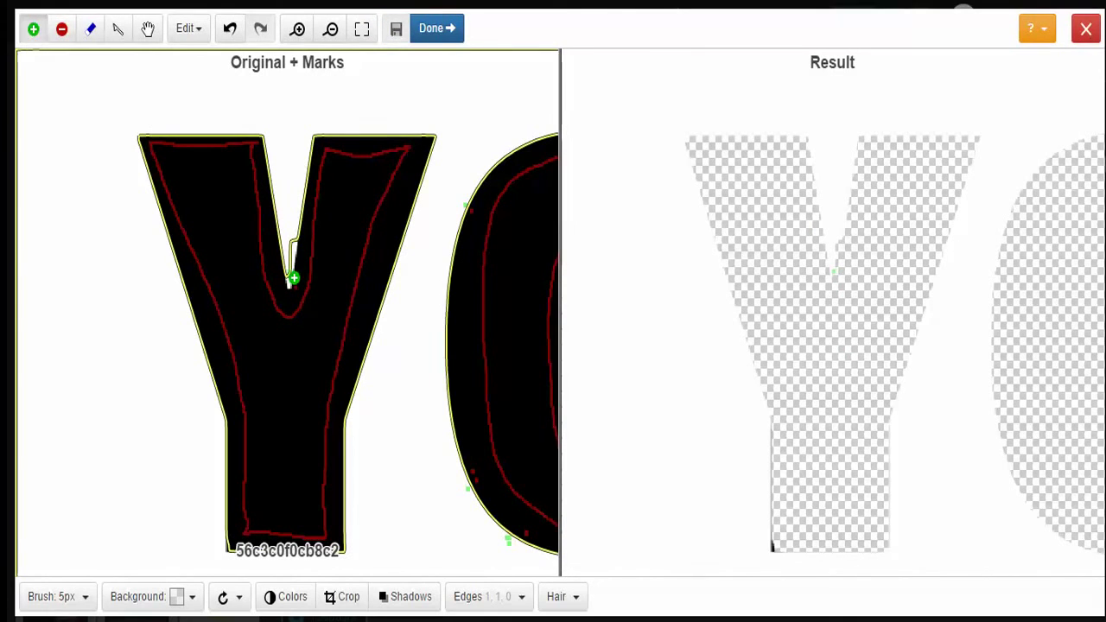
left_click_drag(294, 277, 291, 254)
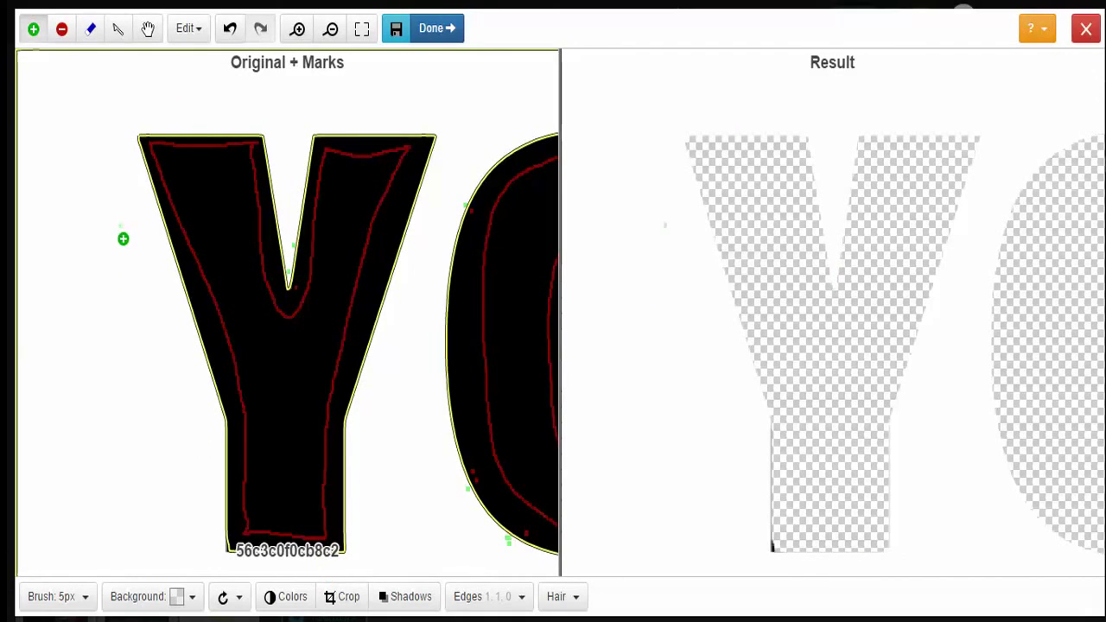
left_click(61, 31)
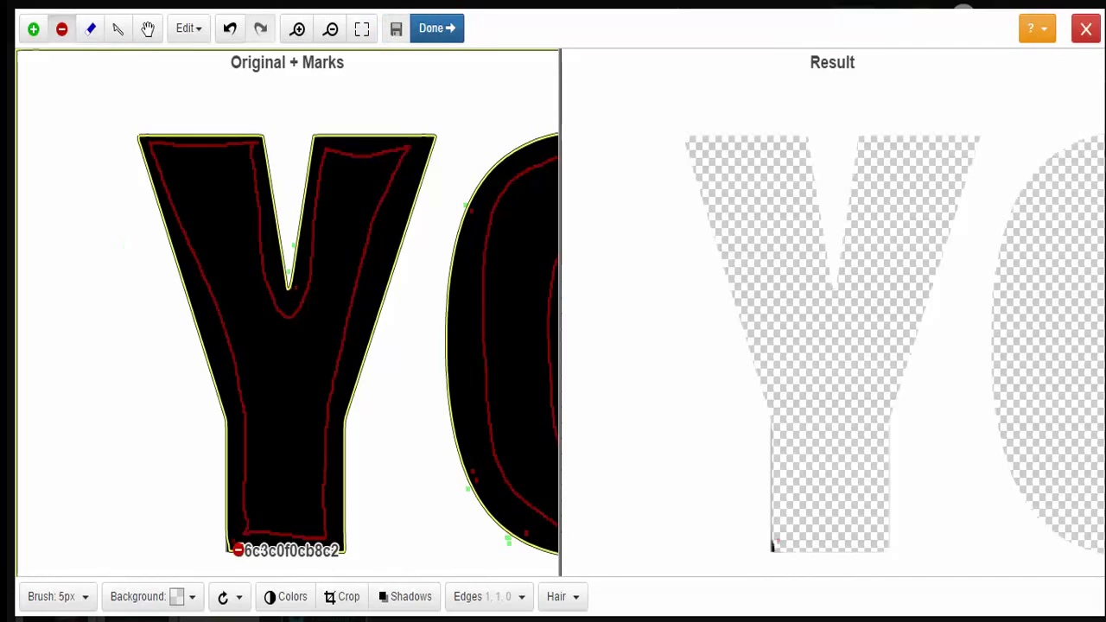
left_click(236, 553)
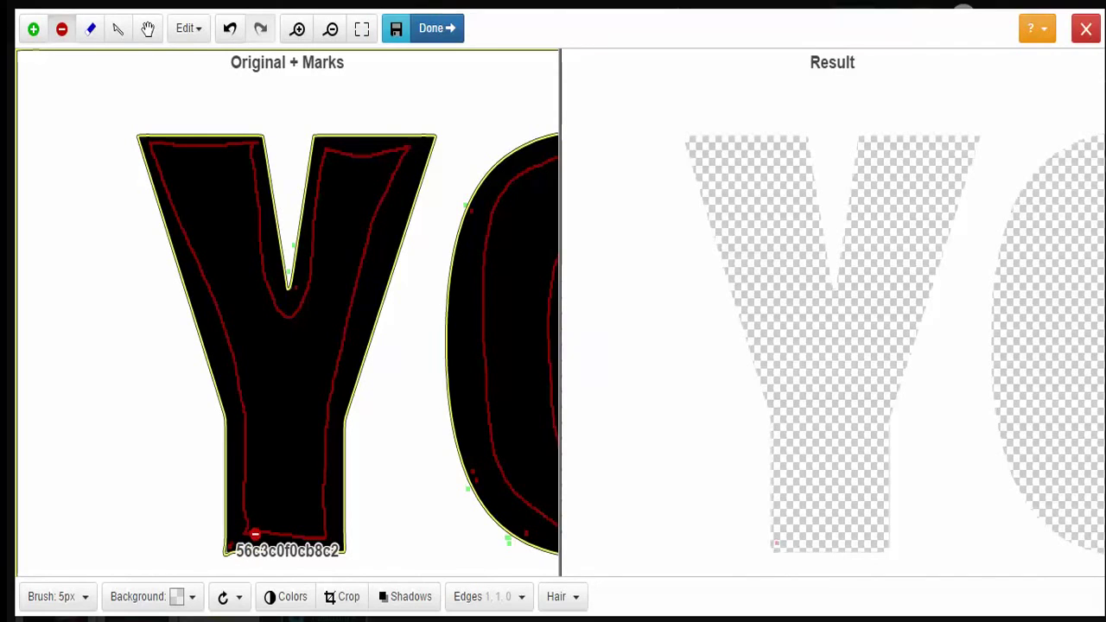
left_click(35, 31)
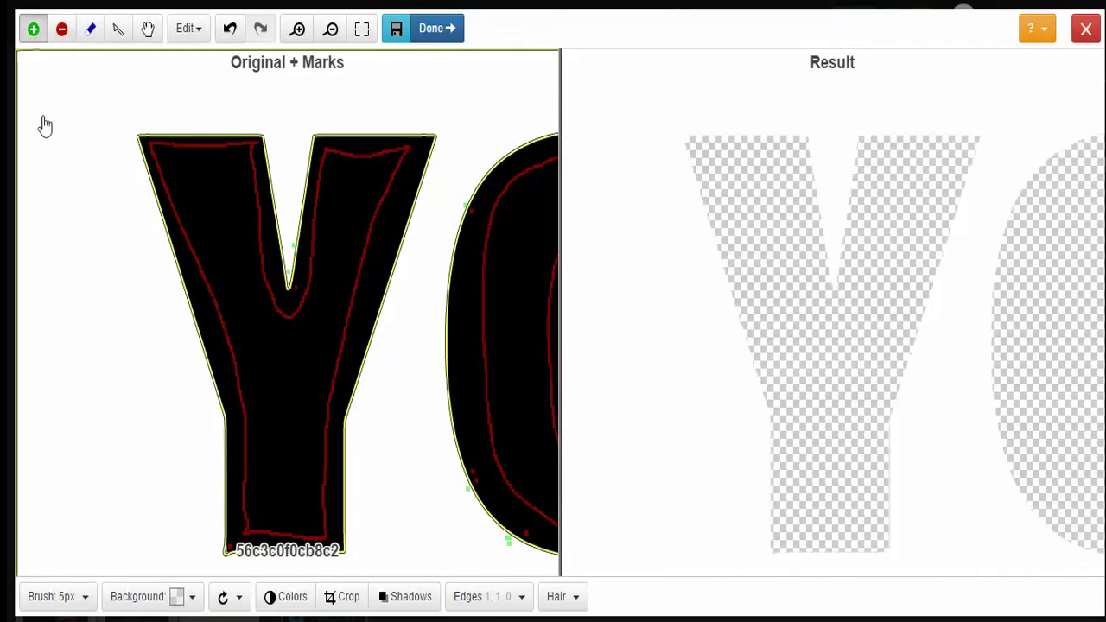
left_click(229, 559)
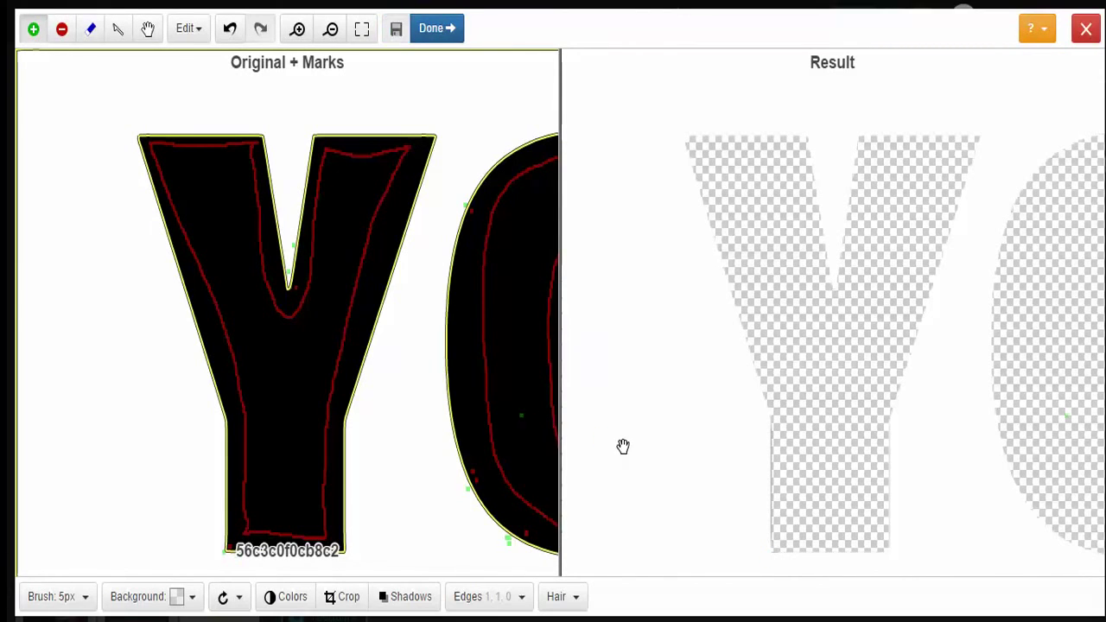
Zoom out twice and centre the whole YOU in the view.
left_click(329, 31)
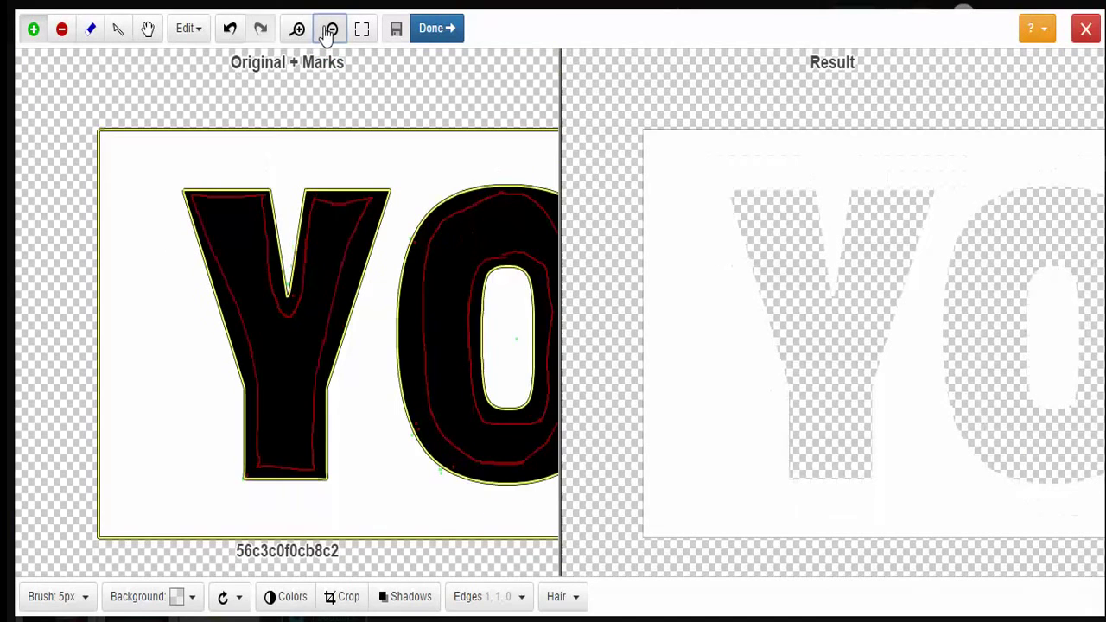
left_click(329, 30)
left_click(148, 29)
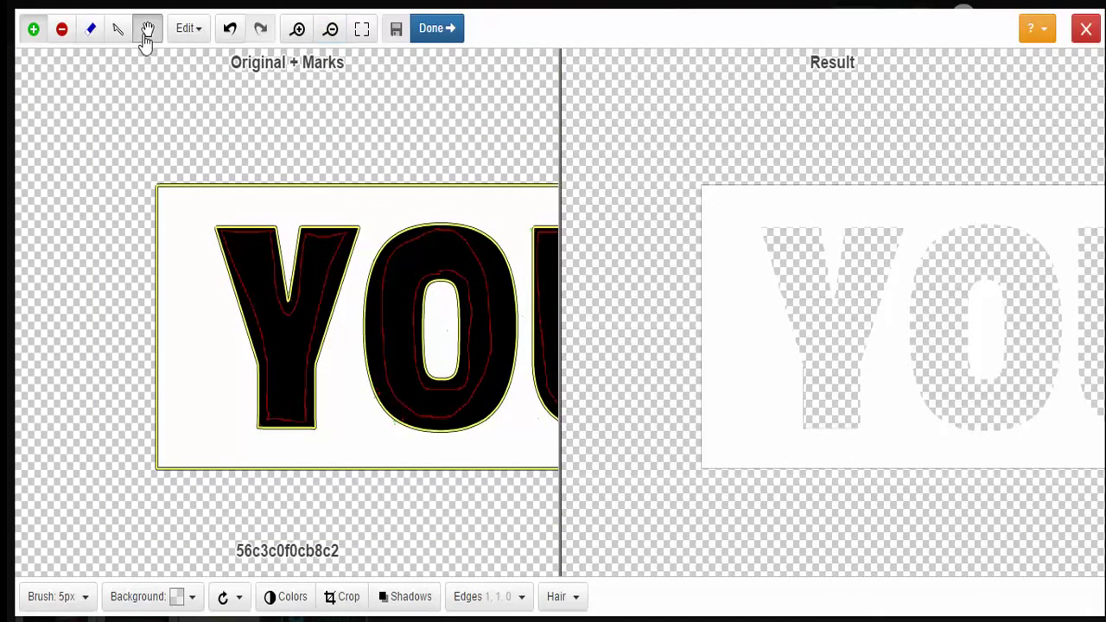
left_click_drag(447, 167, 271, 159)
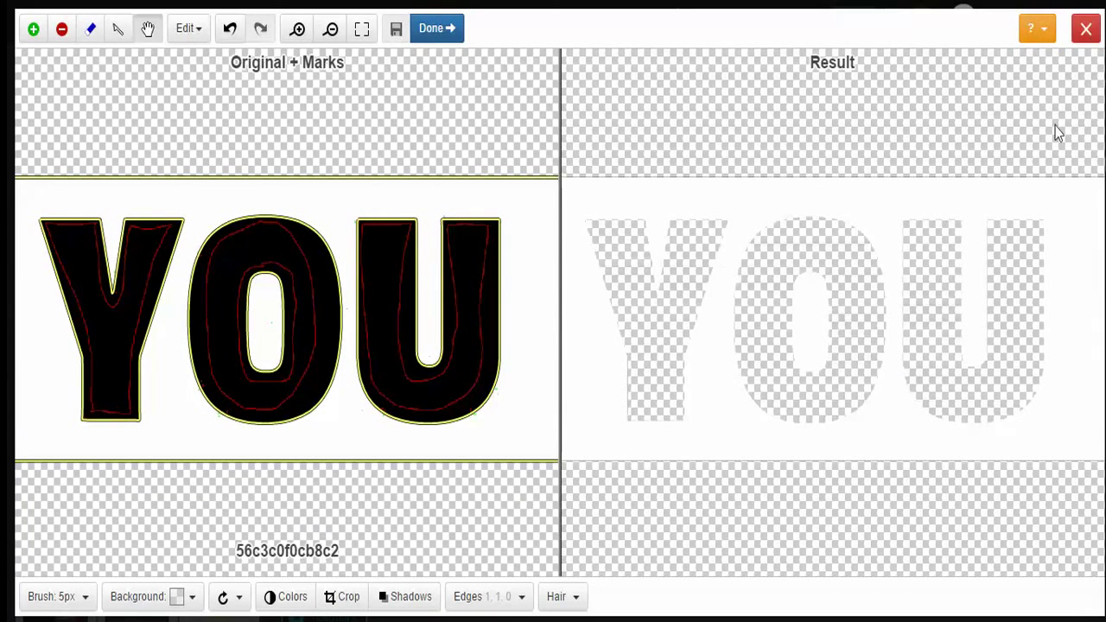
Apply the cleaned cut-out with Done, move the Editing panel aside, and nudge the YOU panel up-right.
left_click(434, 33)
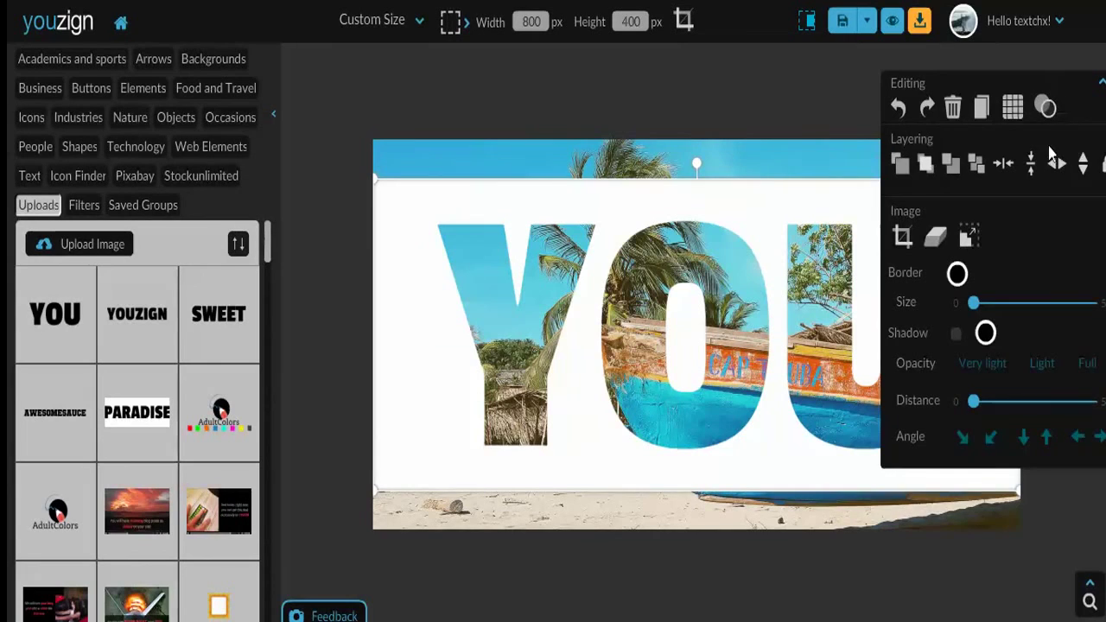
left_click_drag(1051, 83, 793, 603)
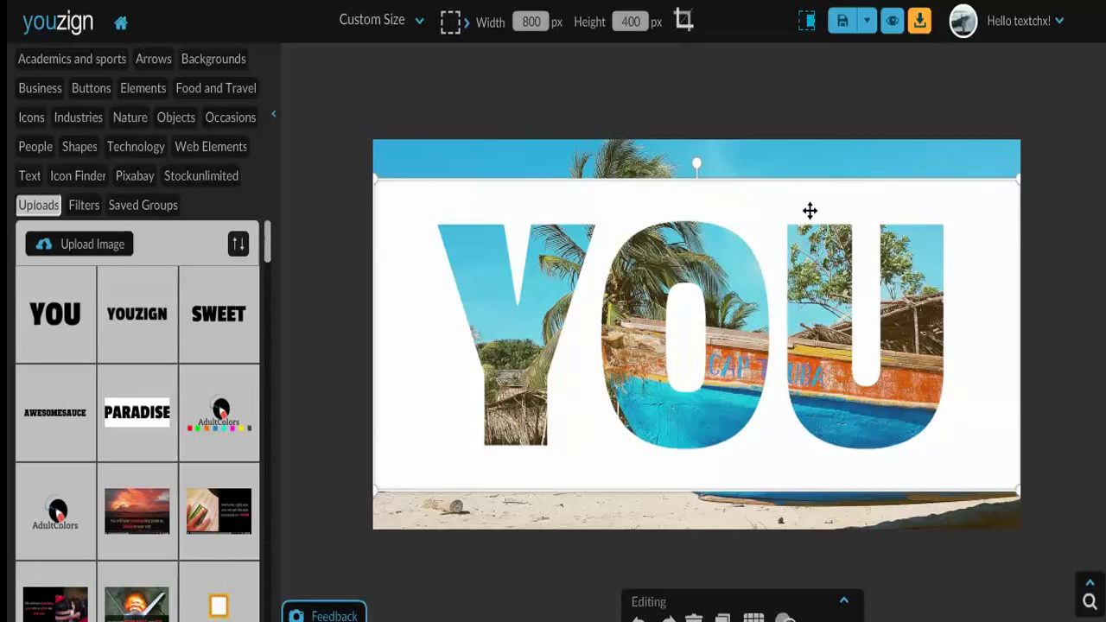
left_click_drag(810, 211, 816, 204)
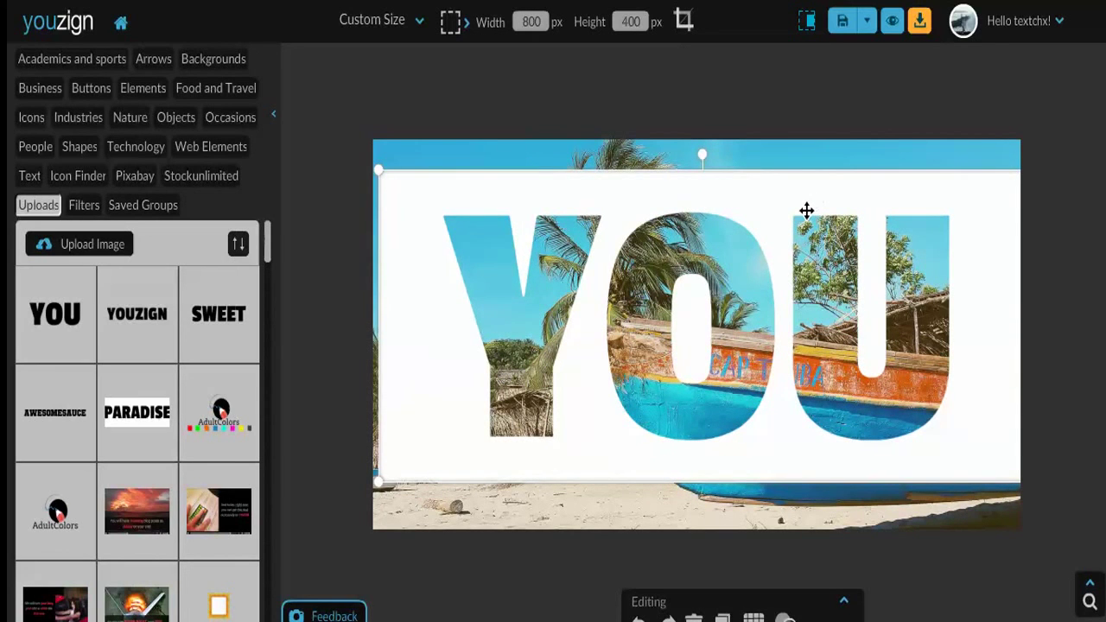